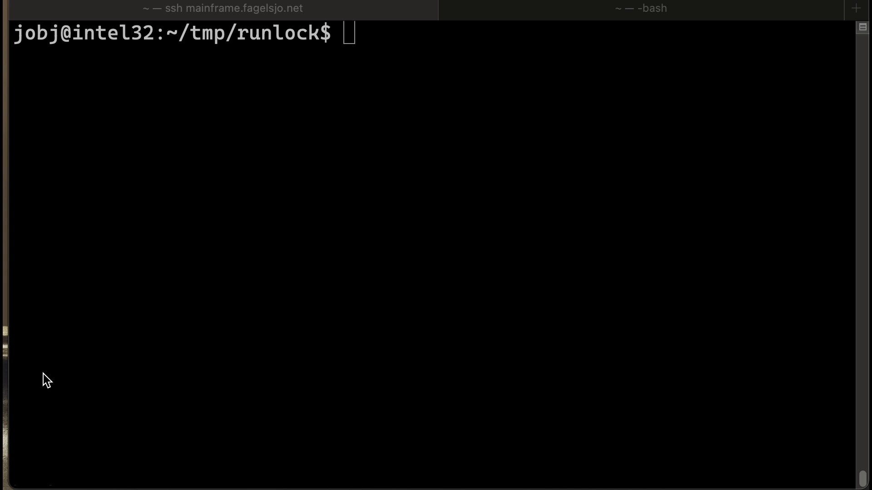
Run ./runlock with no arguments to see its source and destination usage
left_click(305, 204)
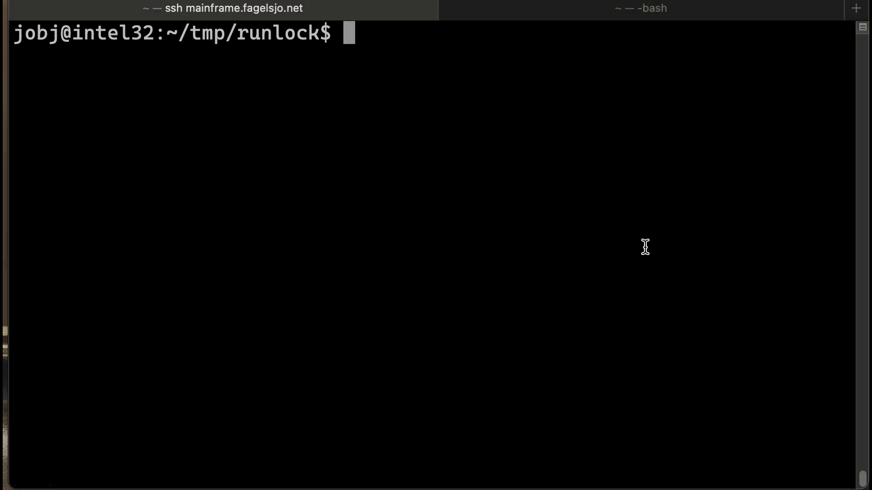
type("./ru")
key("Tab")
key("Return")
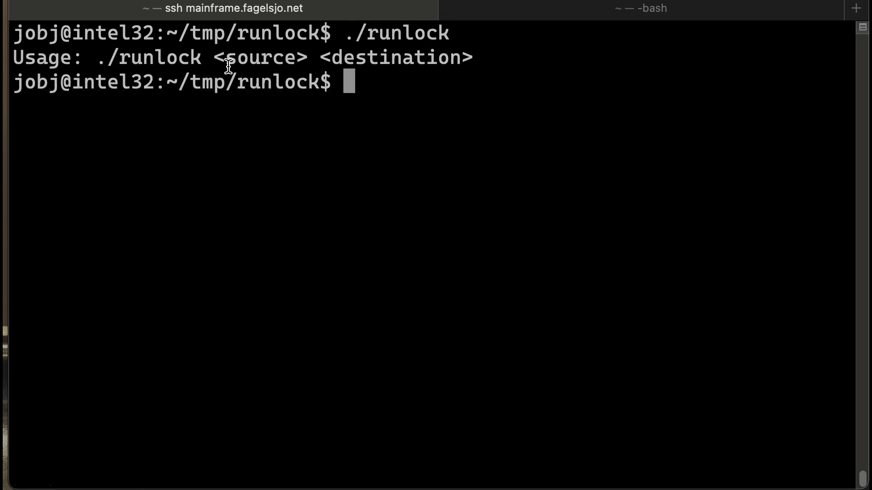
left_click_drag(215, 58, 473, 58)
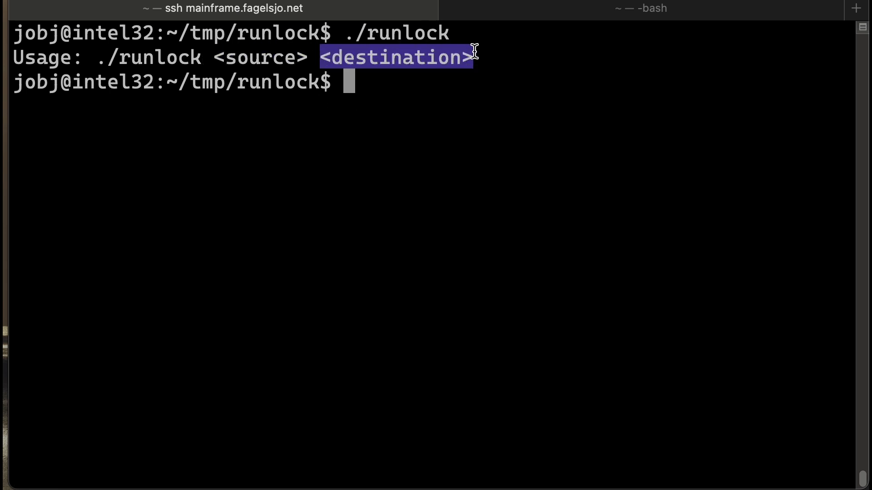
left_click(479, 112)
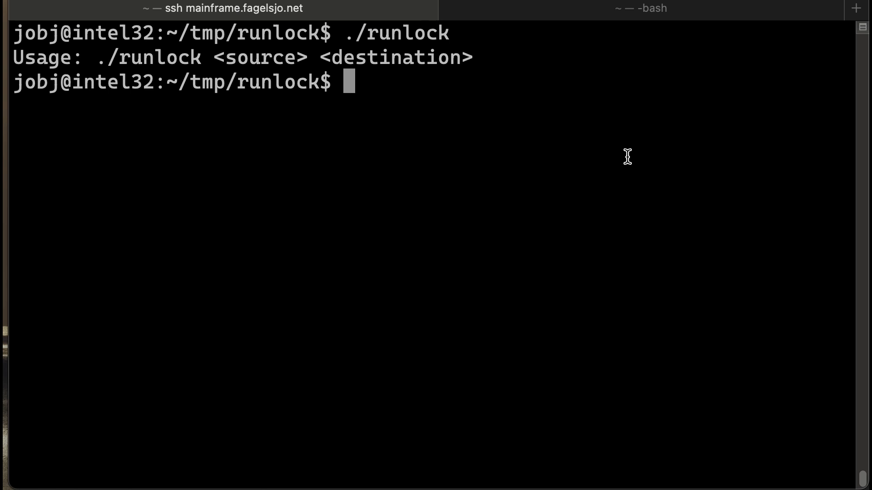
type("./runlock ")
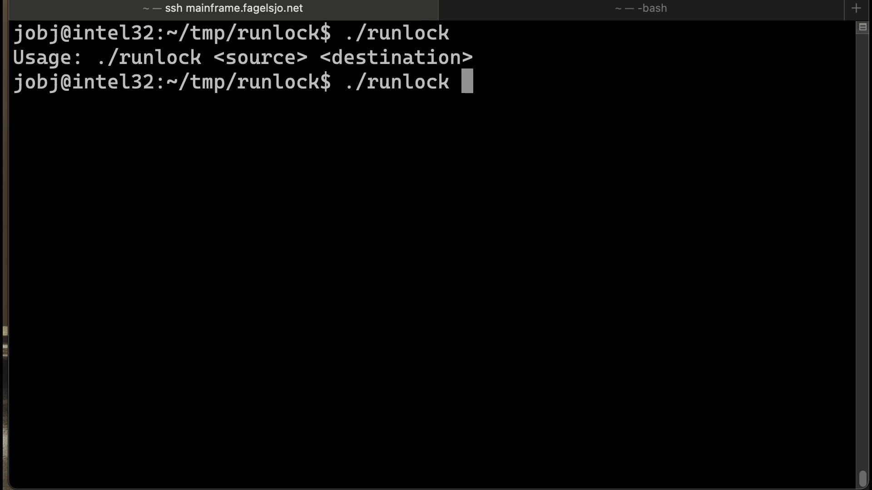
type("/bin/ls ")
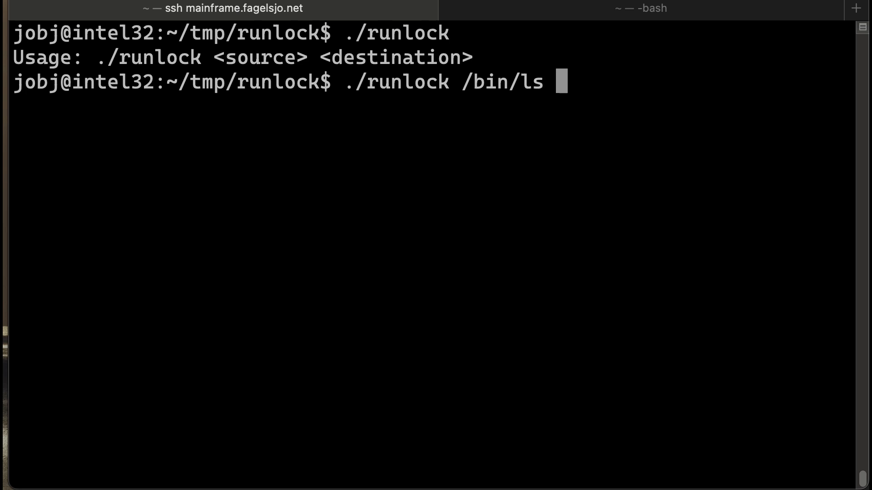
type("myls")
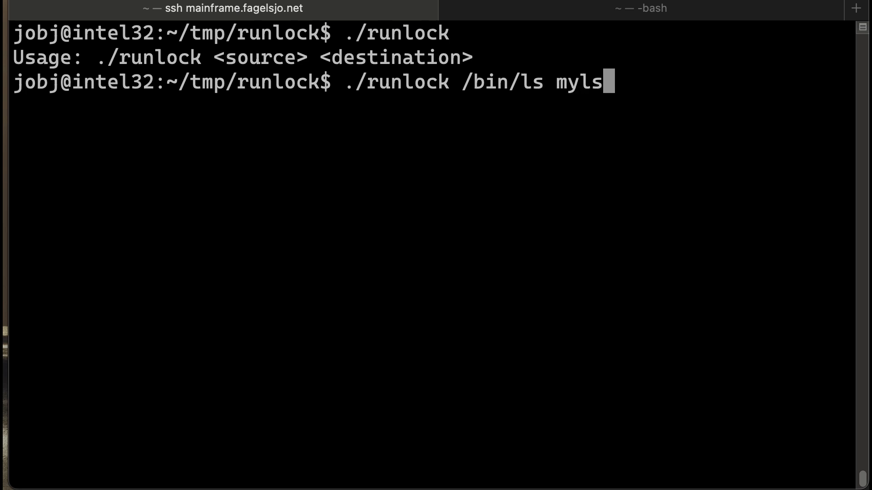
Run ./runlock /bin/ls myls, entering the password twice to create myls
key("Return")
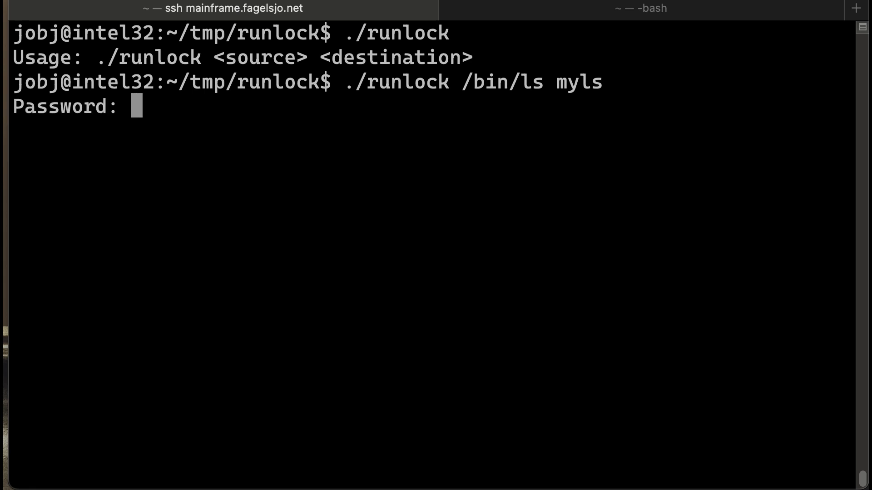
key("Return")
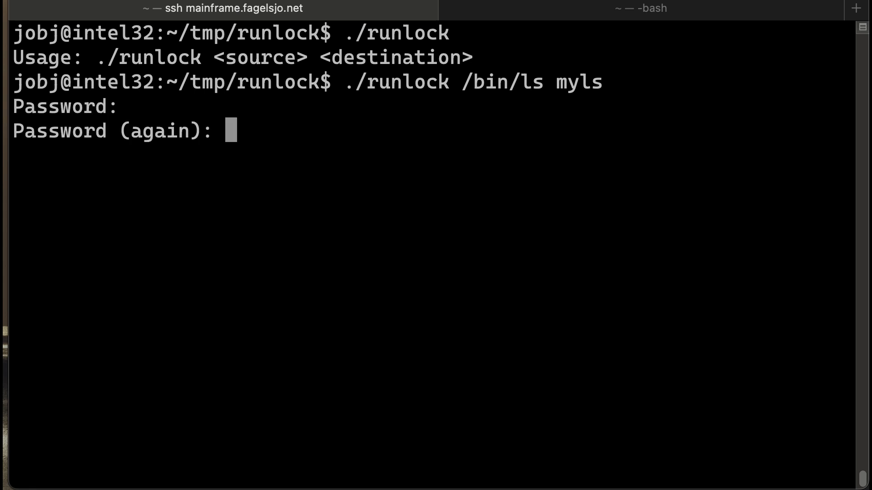
key("Return")
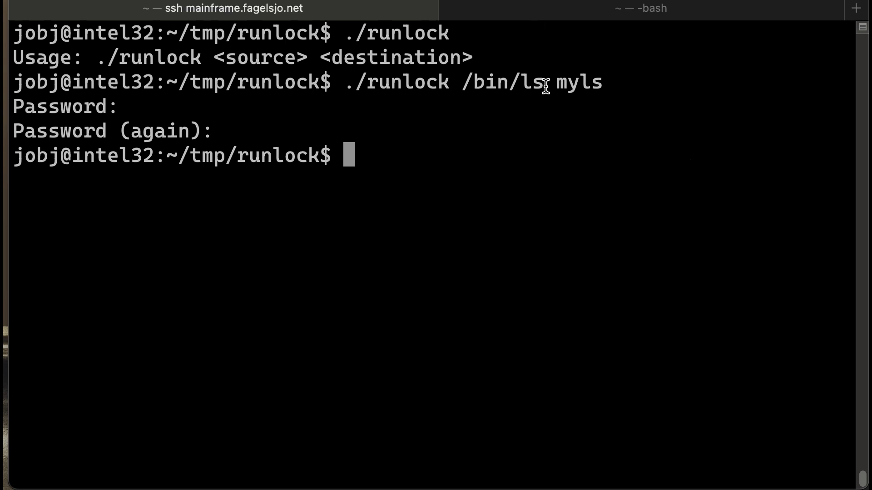
left_click_drag(553, 82, 602, 77)
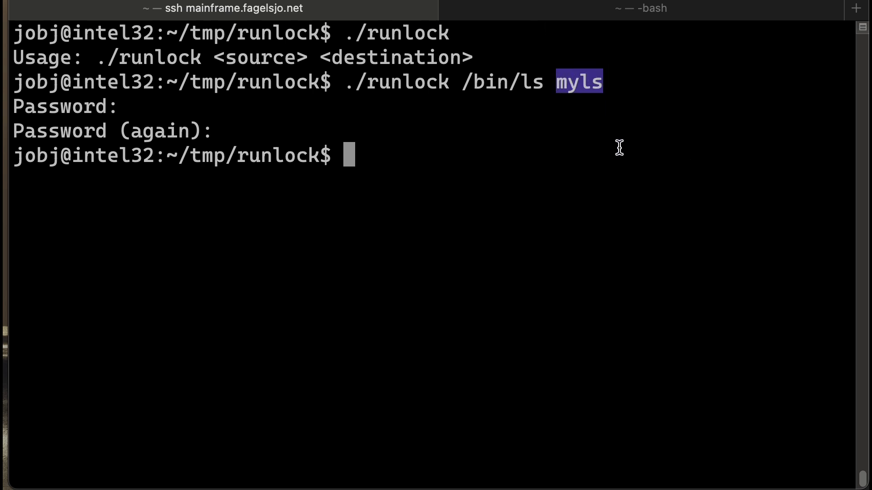
left_click(534, 125)
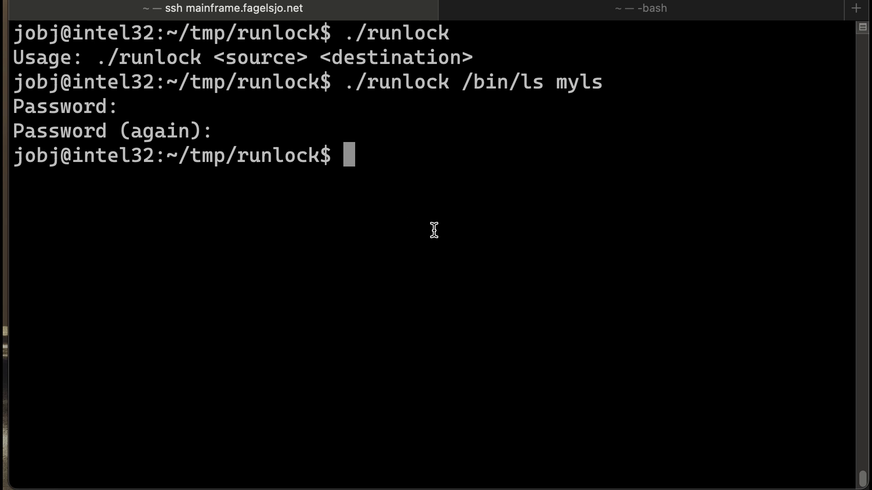
type("./my")
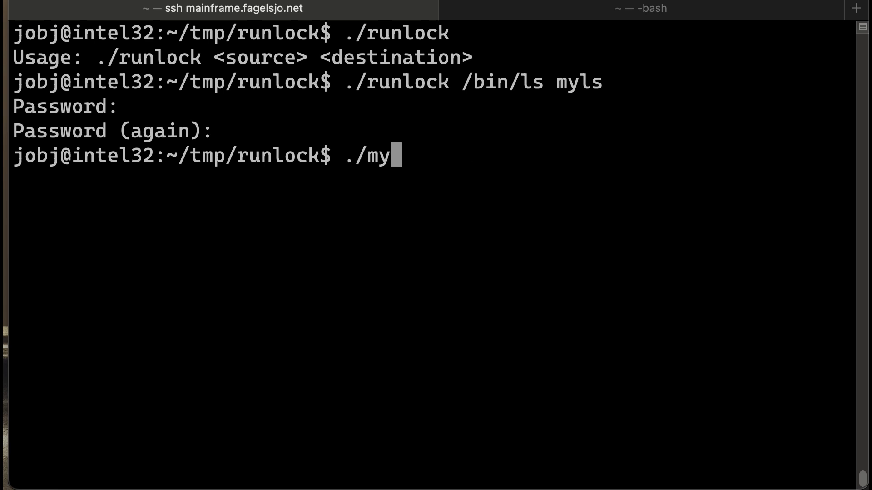
type("ls")
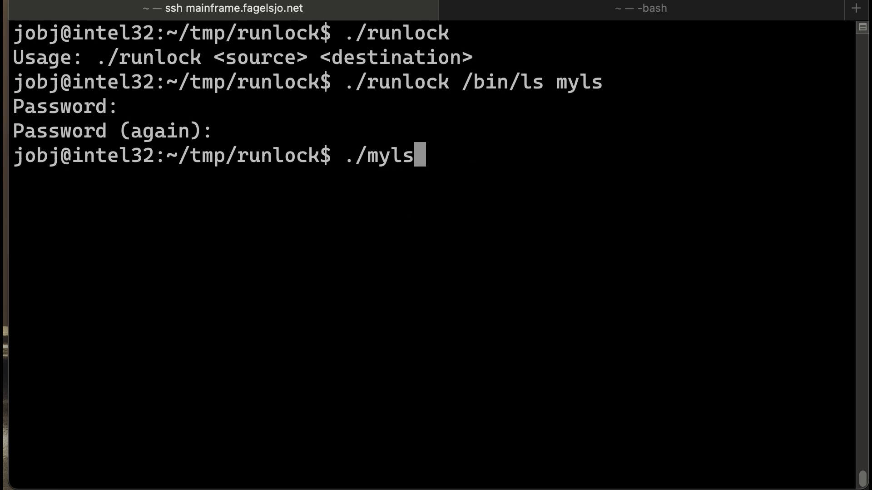
Run ./myls with a wrong password, then rerun with the right one to list the folder
key("Return")
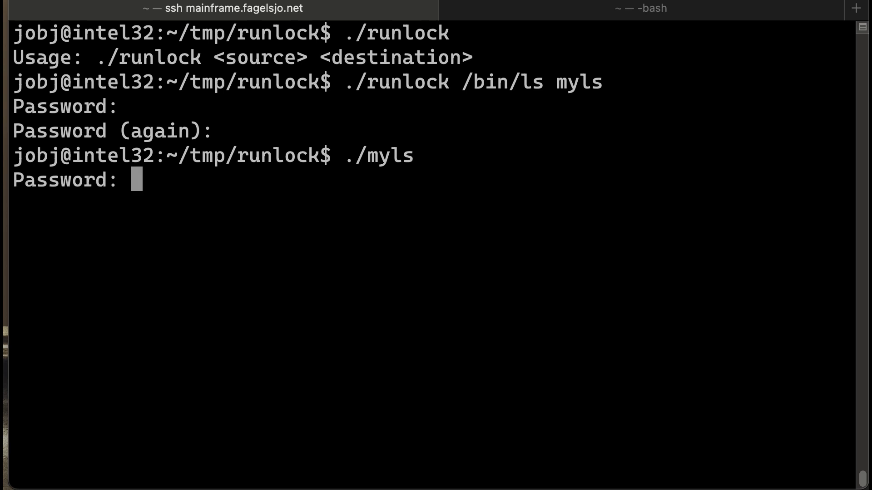
key("Return")
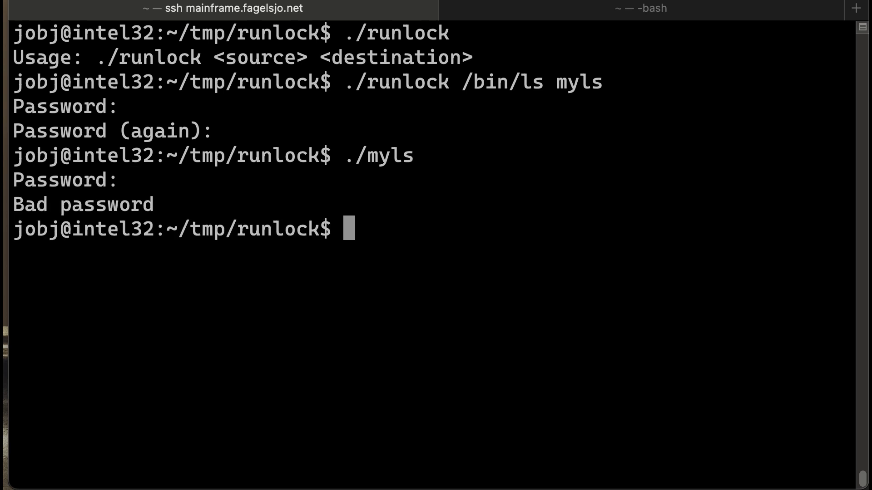
key("Up")
key("Return")
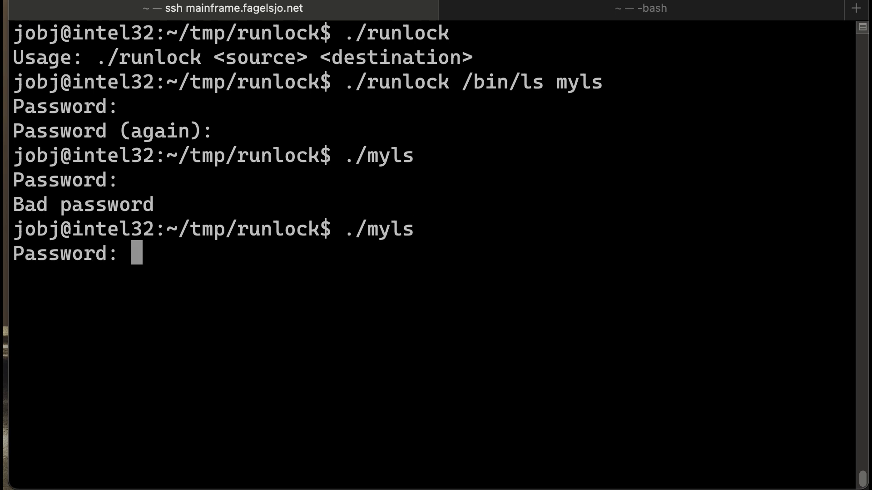
key("Return")
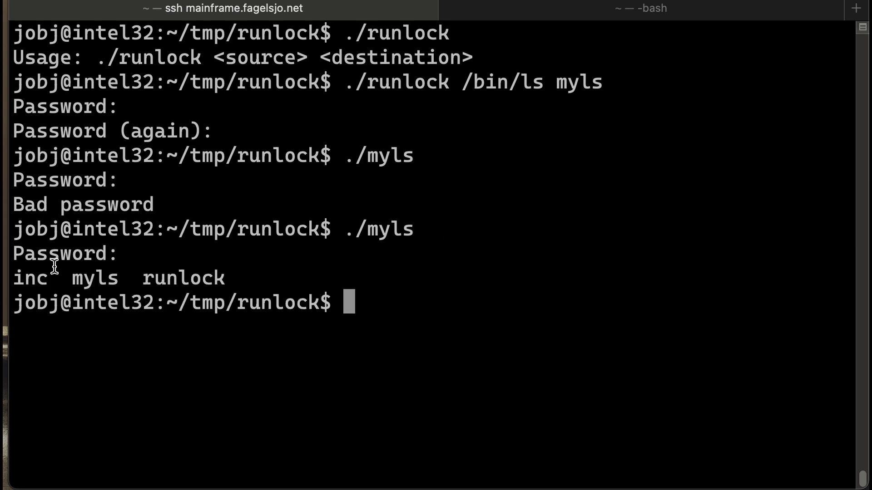
left_click_drag(15, 279, 228, 277)
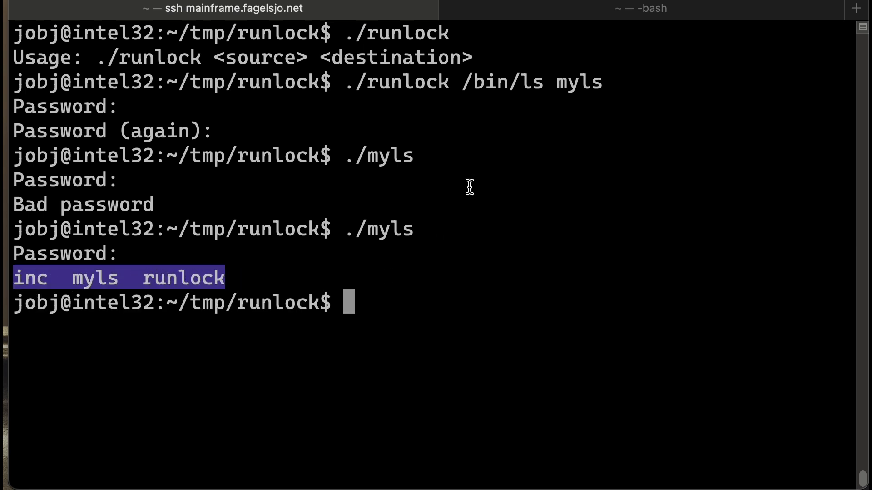
left_click(433, 255)
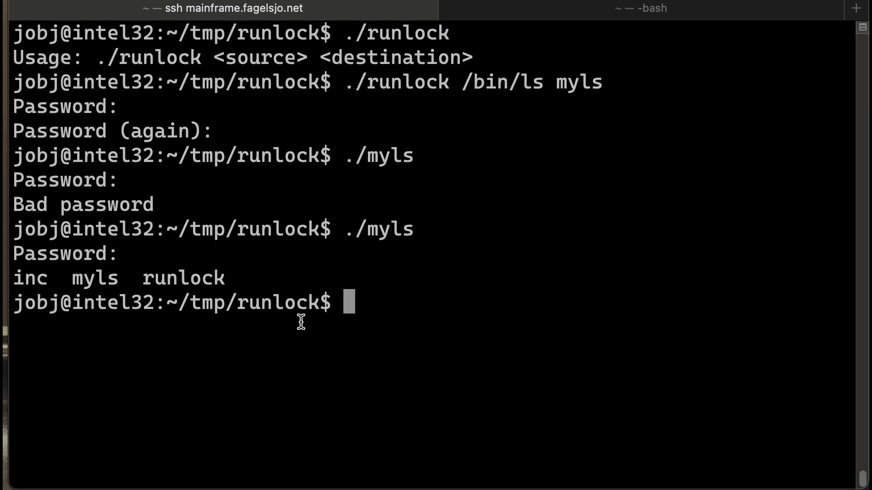
double_click(570, 85)
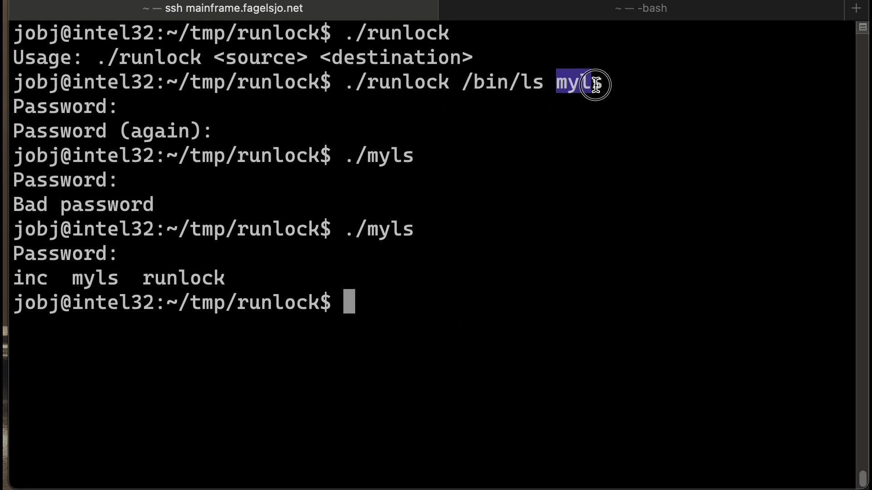
left_click(501, 272)
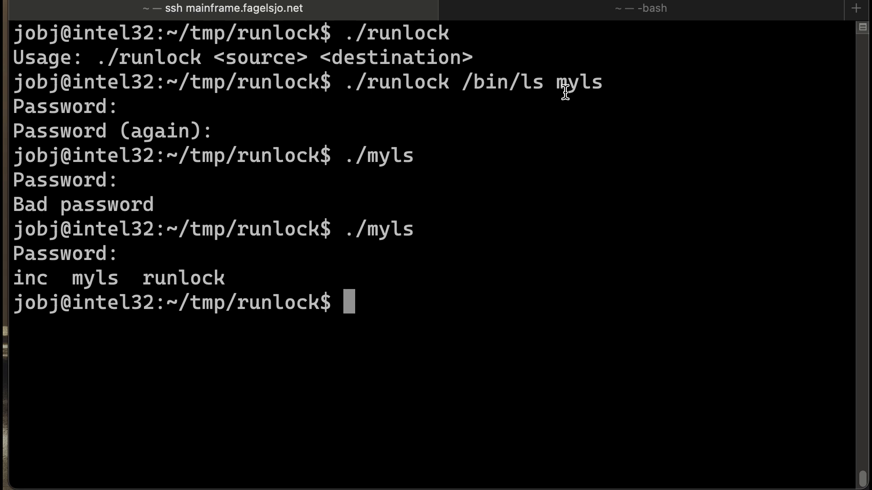
left_click_drag(460, 82, 549, 82)
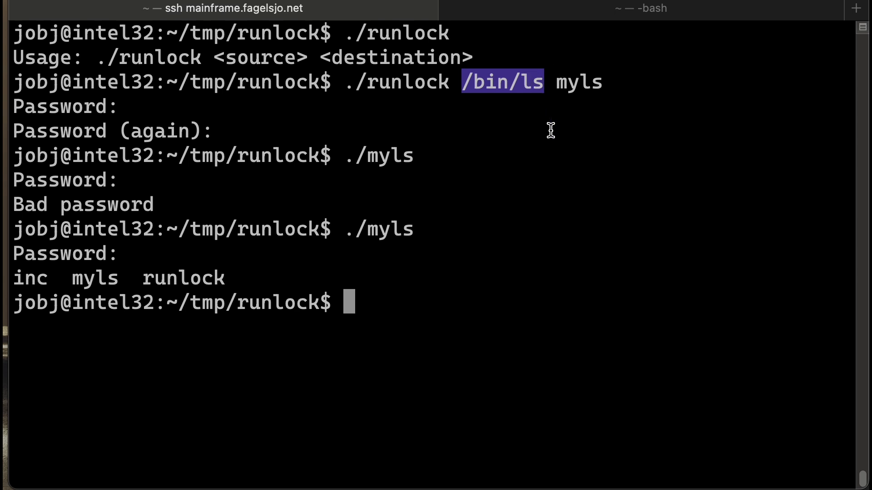
left_click(519, 132)
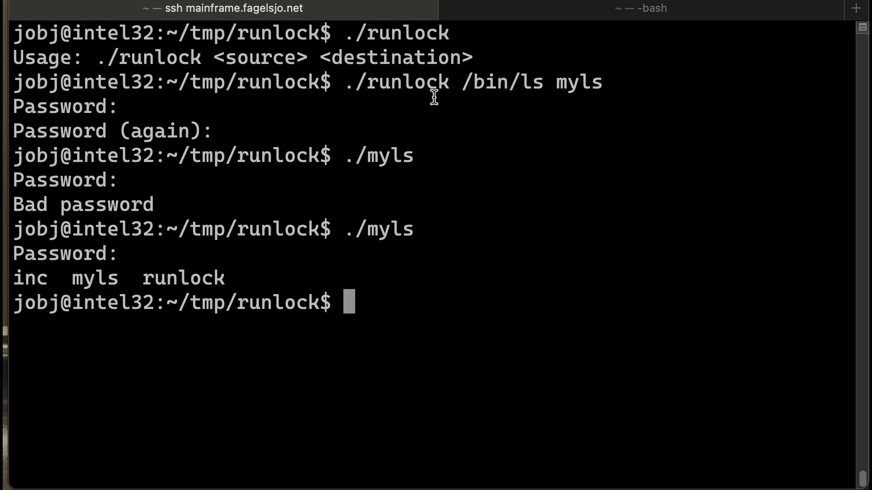
double_click(31, 258)
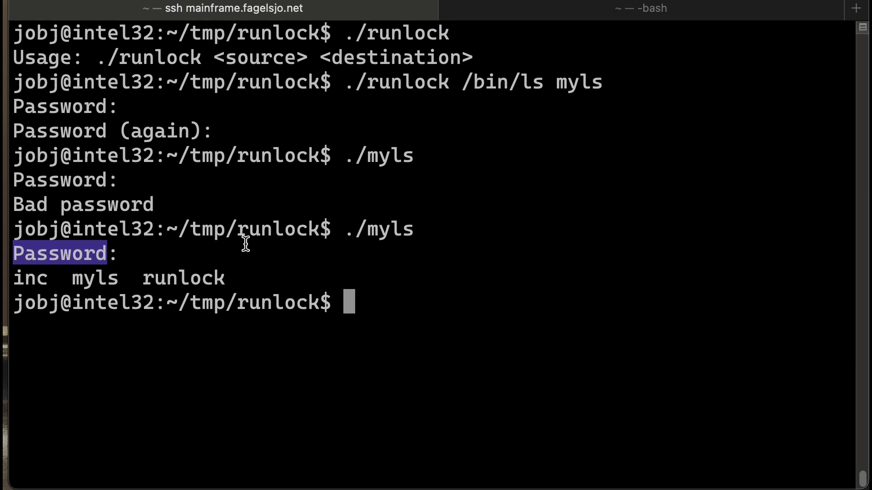
left_click(486, 128)
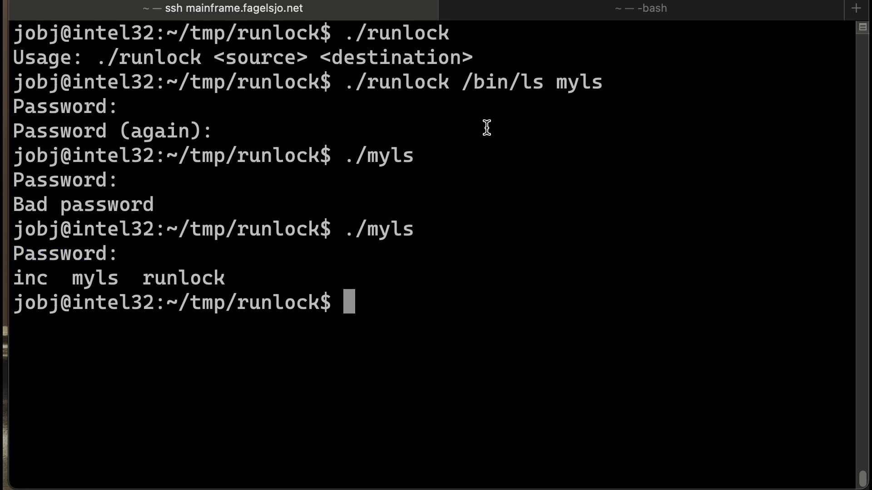
mouse_move(462, 81)
left_mouse_down()
mouse_move(539, 70)
mouse_move(539, 84)
left_mouse_up()
left_click(515, 92)
left_click_drag(557, 80, 604, 80)
left_click(590, 108)
double_click(579, 82)
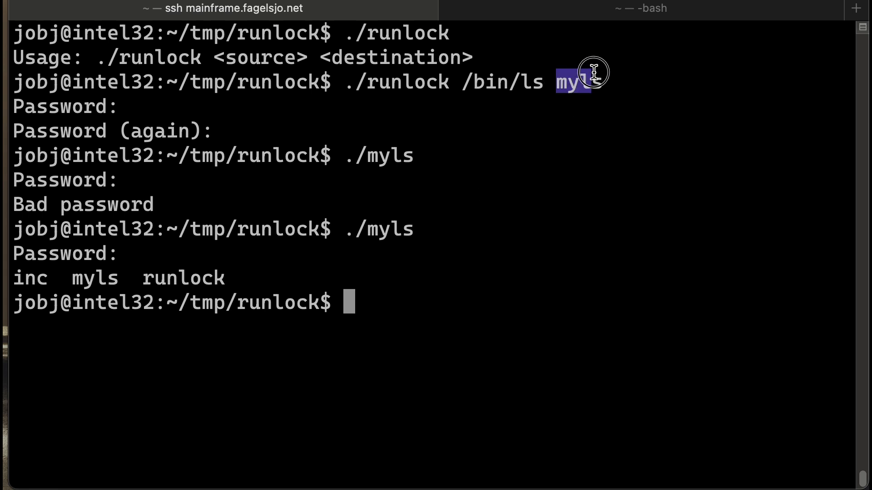
left_click(595, 103)
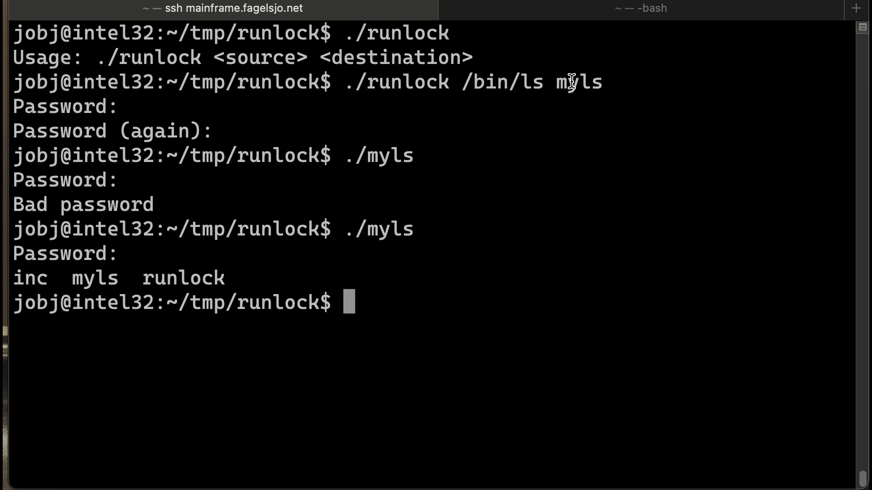
left_click(554, 81)
left_click_drag(554, 82, 601, 83)
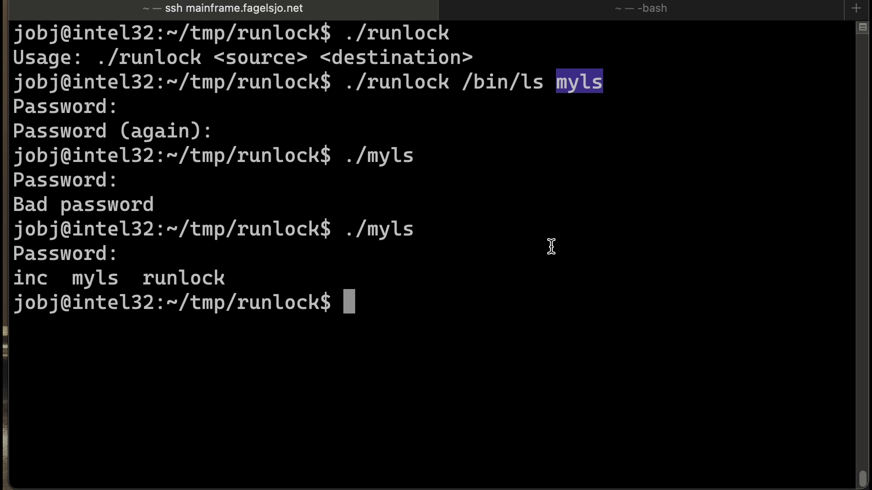
left_click(560, 149)
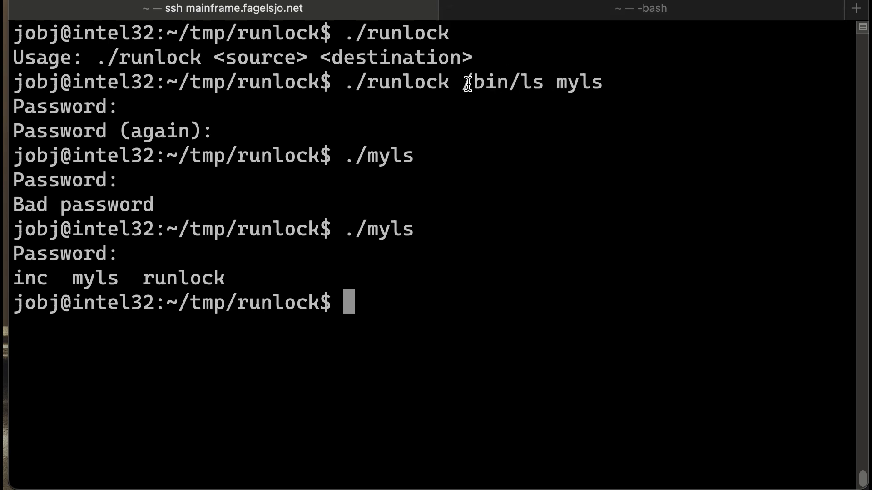
left_click_drag(465, 82, 531, 83)
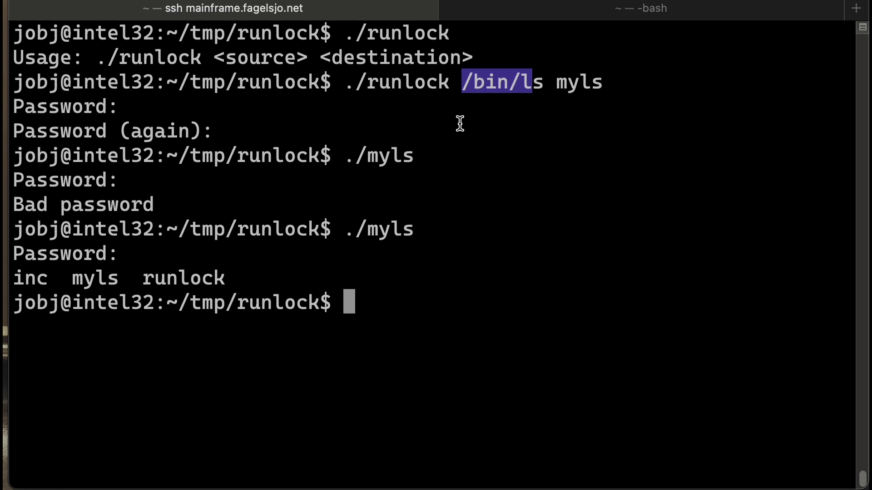
left_click(504, 147)
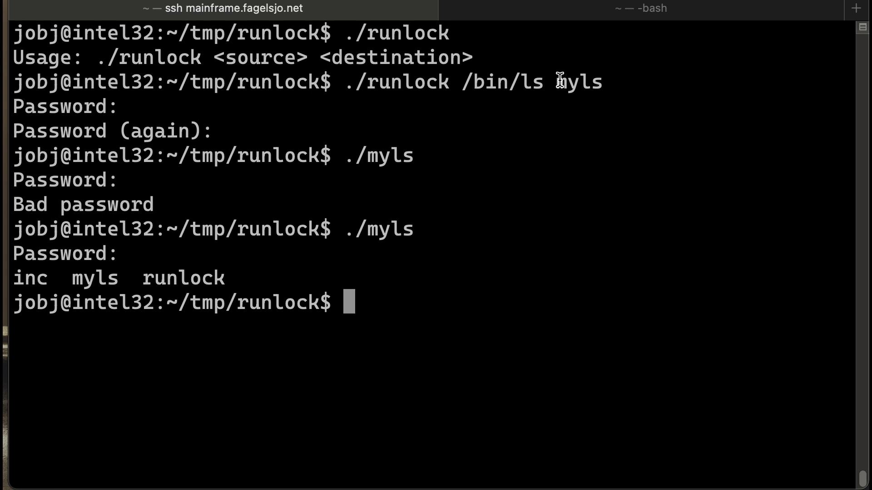
left_click_drag(556, 82, 606, 83)
left_click(578, 94)
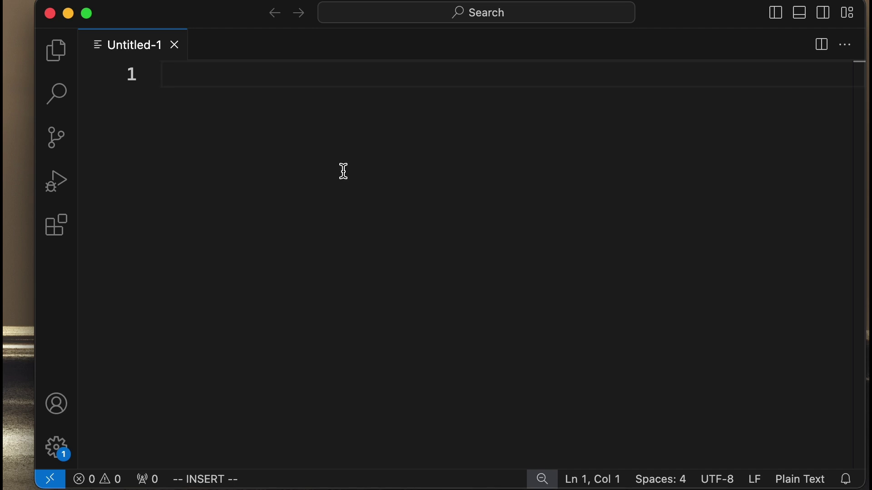
type("a")
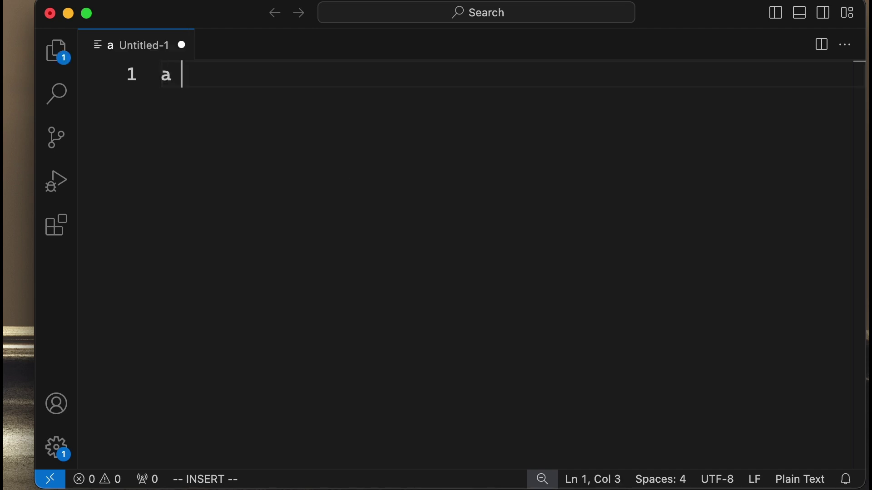
type(" ELF")
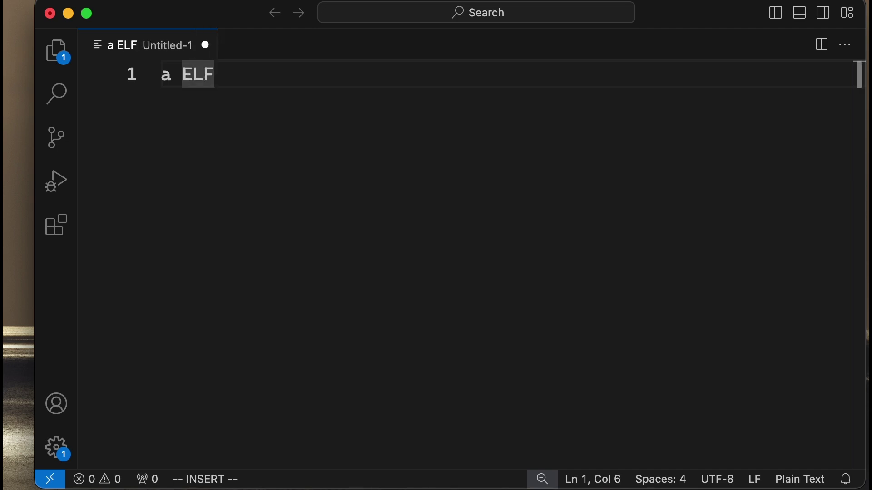
Write the heading '# ELF = .exe files in Linux' and fix its stray letters
key("Left")
key("Left")
key("Left")
key("shift+Left")
key("BackSpace")
type("#")
key("Right")
key("Right")
key("Right")
key("Right")
type("=")
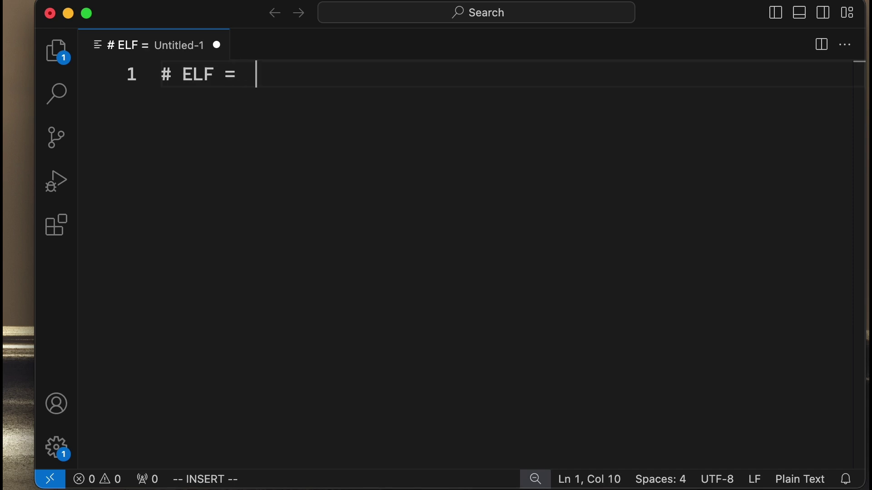
type("  .exer")
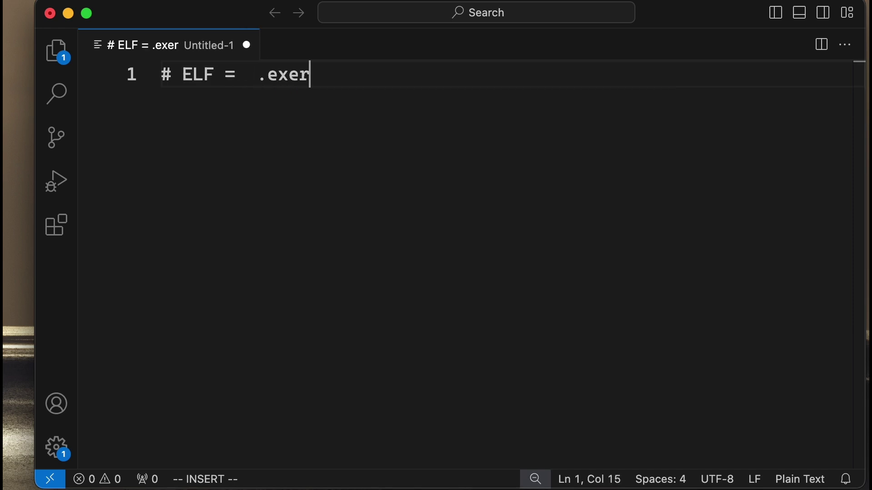
key("BackSpace")
type("files in Linux")
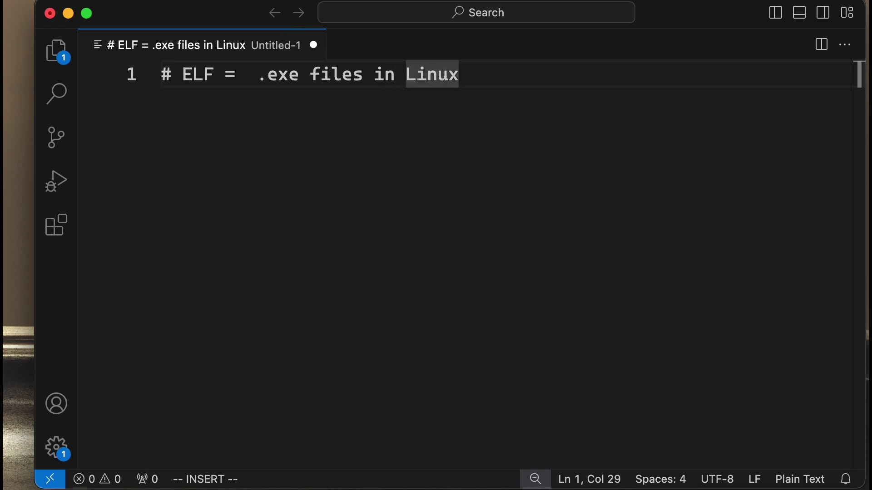
key("Return")
key("Return")
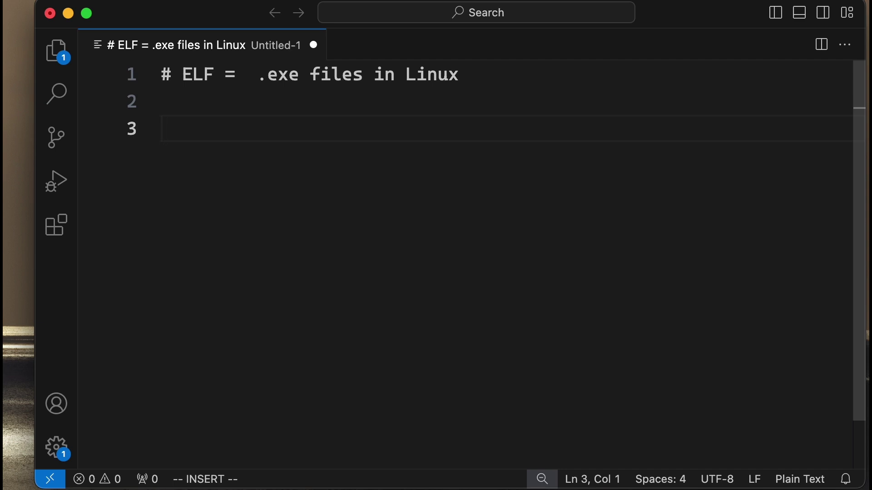
type("ELF")
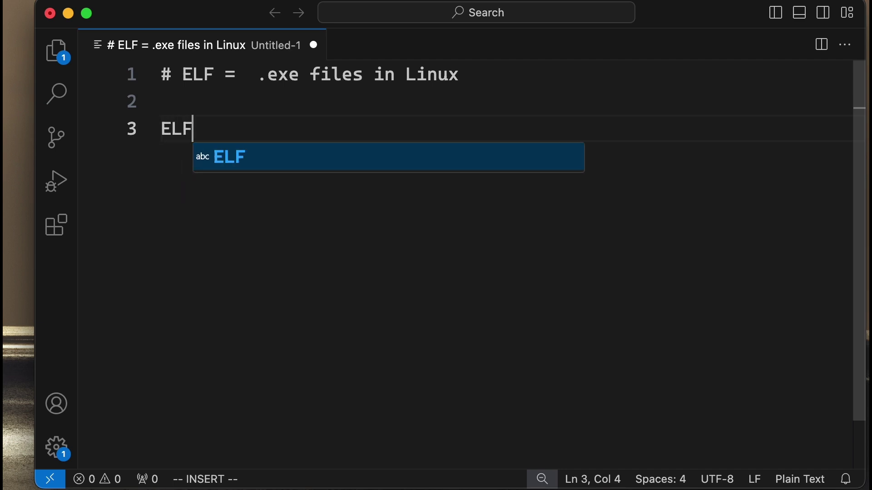
type(" headert")
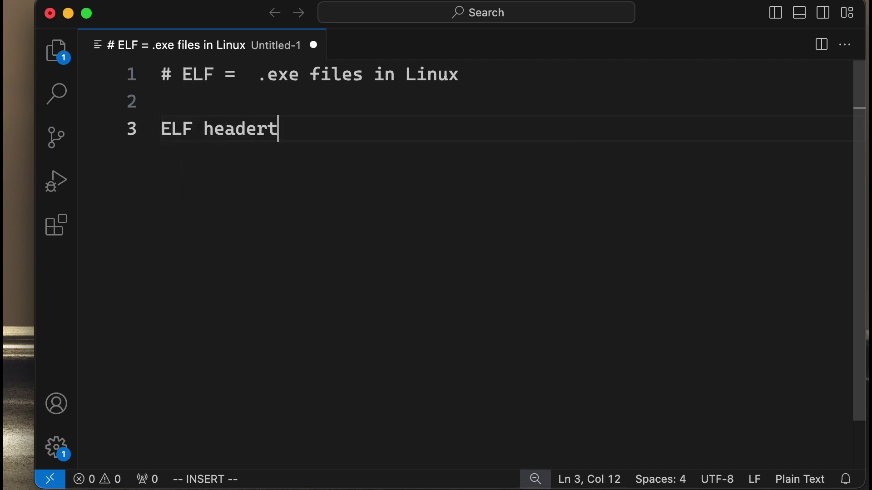
Add 'ELF header' with a ' - how many segments' bullet beneath it
key("BackSpace")
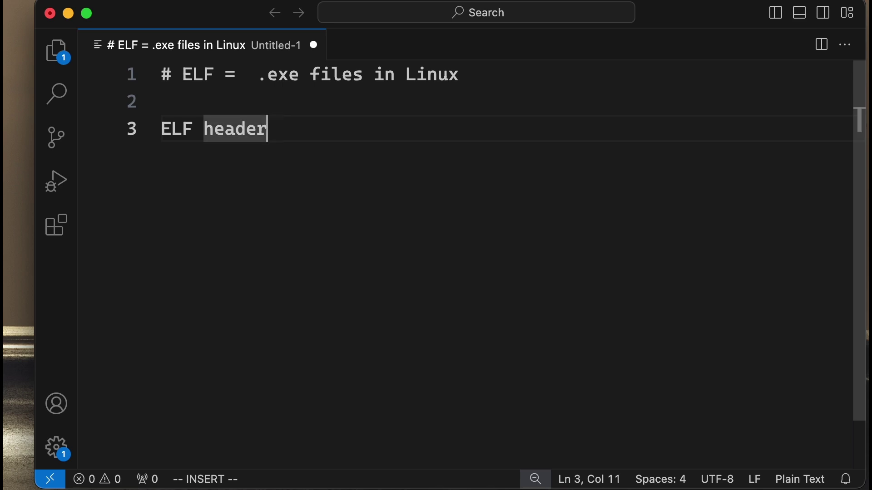
key("Return")
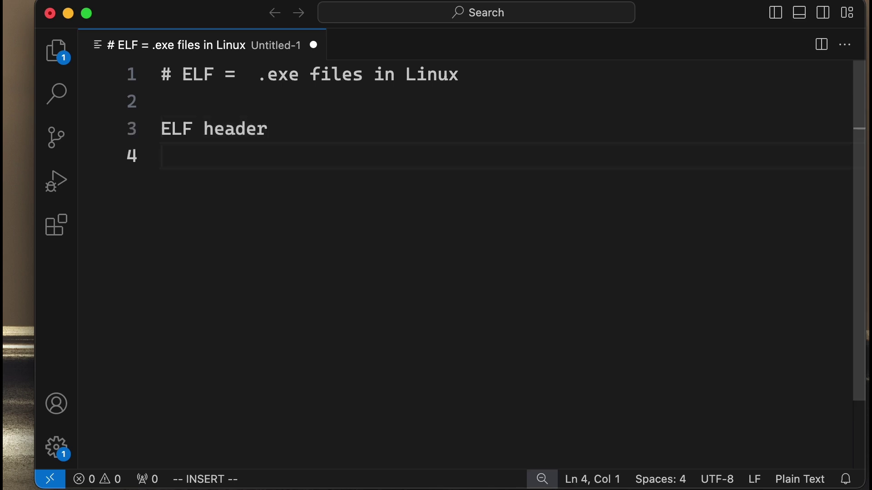
type("h")
key("BackSpace")
type("- ")
type("how many")
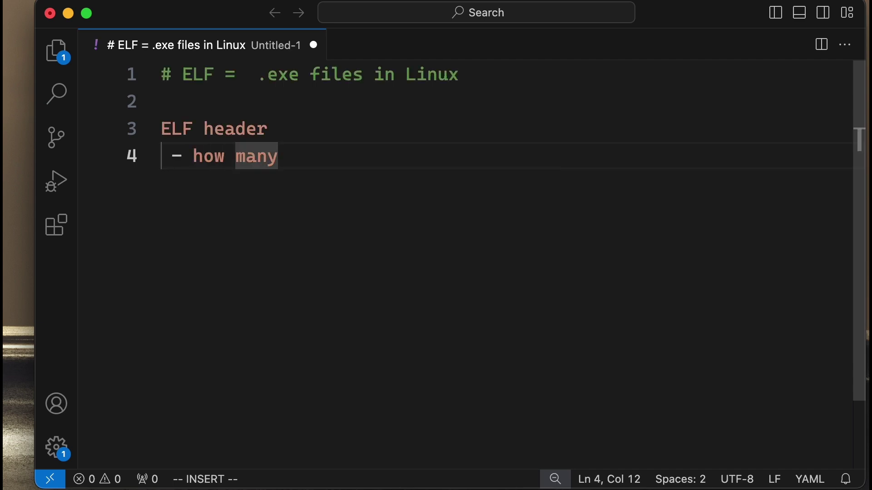
type(" dif")
key("BackSpace")
key("BackSpace")
key("BackSpace")
type("segments")
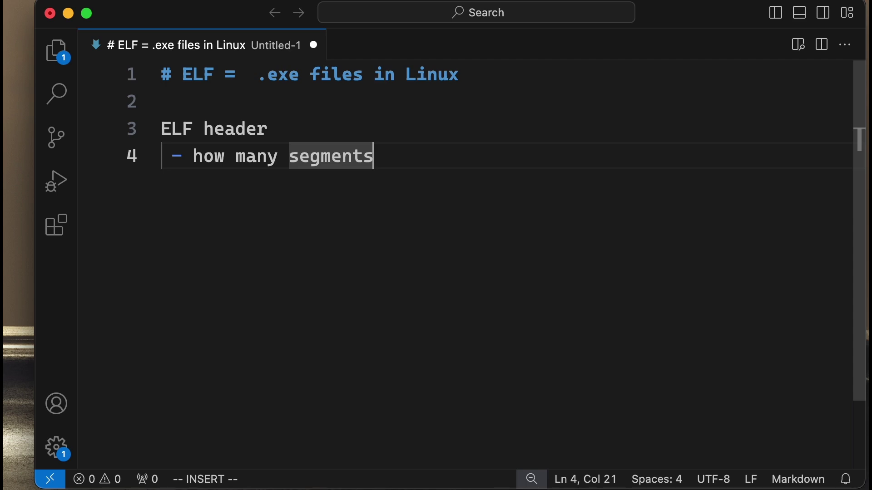
type("?")
Add an 'entry point (memory address)' bullet, correcting 'memor' to 'memory'
key("Return")
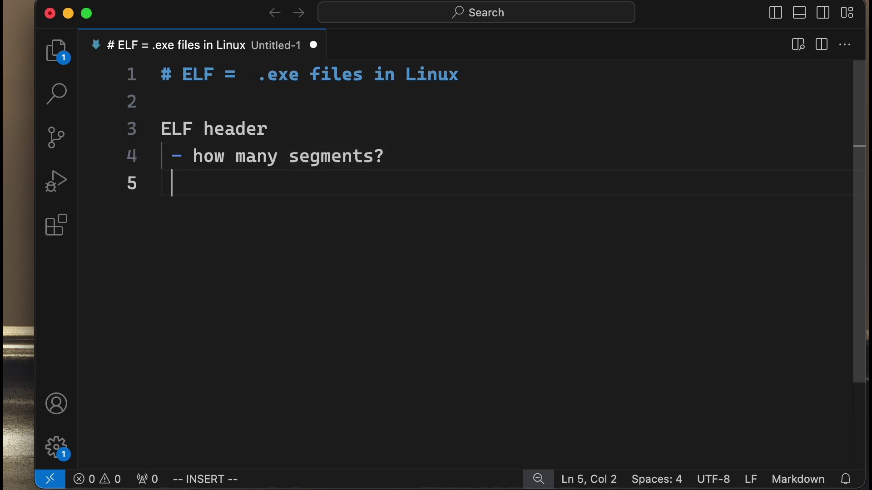
type("- ")
type("entry point")
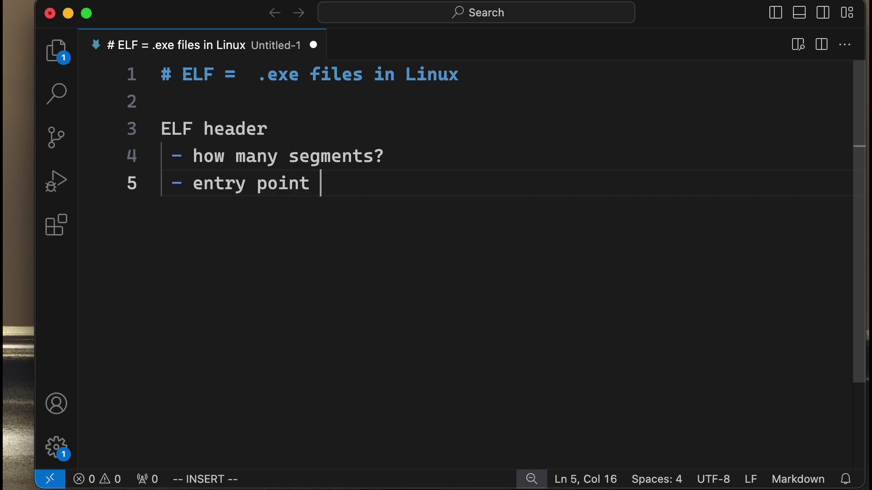
type(" (address")
key("Left")
key("Left")
key("Left")
key("Left")
key("Left")
key("Left")
type("memor")
key("Right")
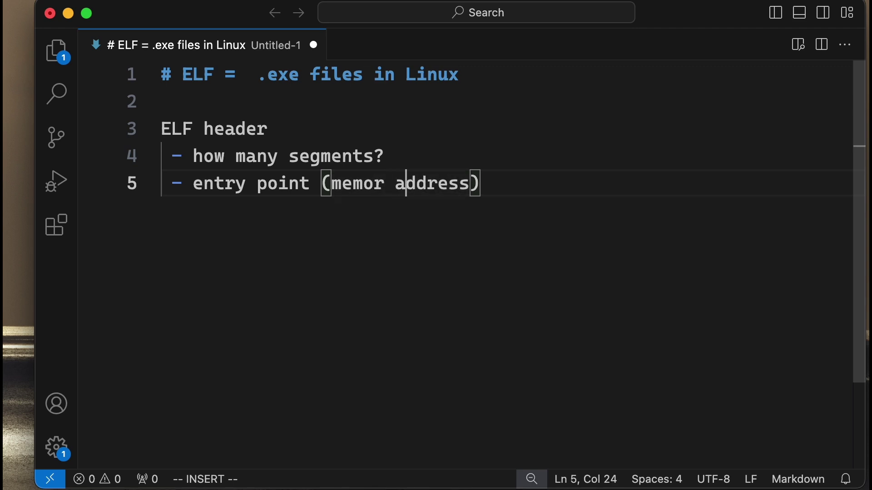
key("Right")
key("Right")
key("Right")
key("Right")
key("Right")
key("Right")
key("Left")
key("Left")
key("Left")
key("Left")
key("Left")
key("Left")
key("Left")
key("Left")
key("Right")
key("End")
key("Left")
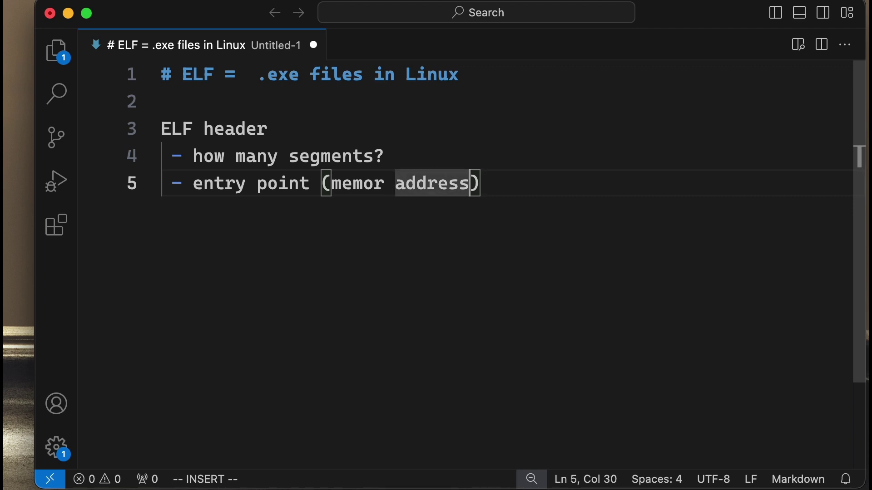
key("Right")
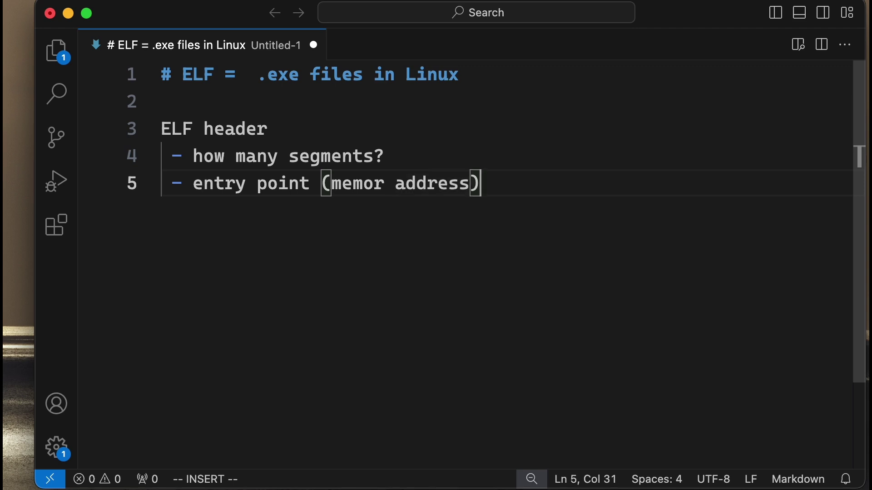
key("Left")
key("Left")
key("Left")
key("Left")
key("Left")
key("Left")
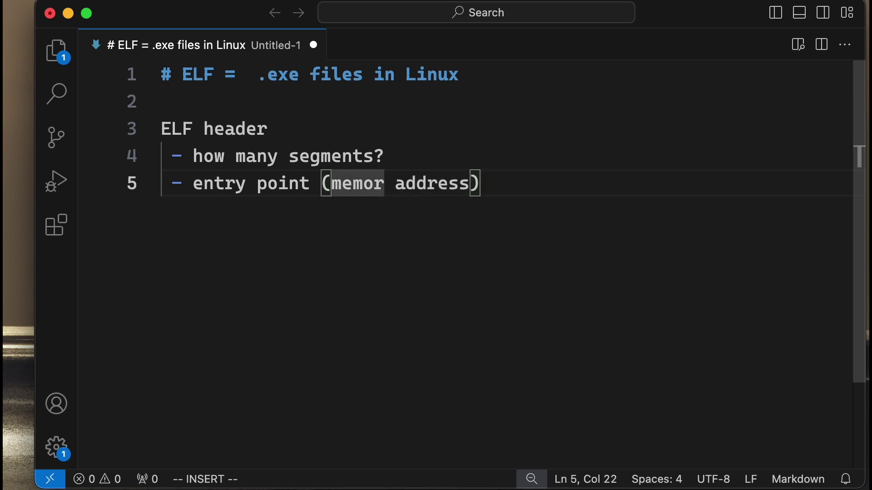
type("y")
key("Right")
key("Right")
key("Right")
key("Right")
key("Right")
key("Right")
key("Right")
key("Right")
Add an indented sub-point: the offset to the first machine code instruction
key("Return")
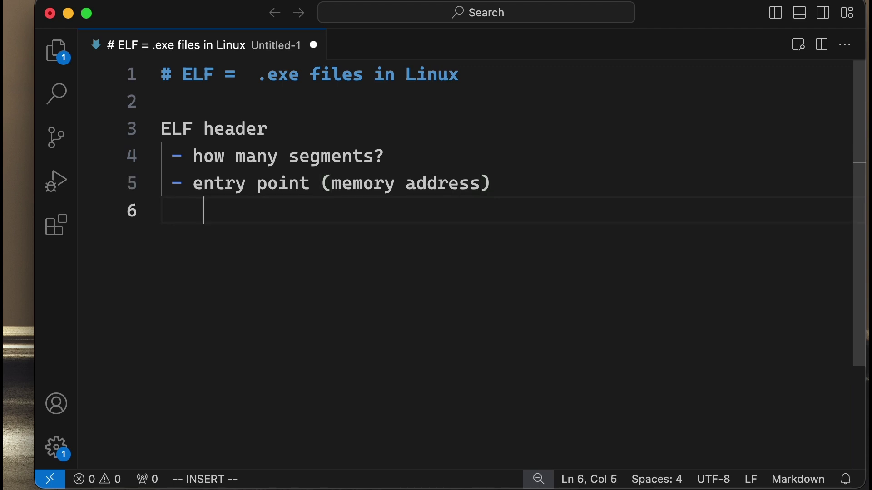
type("- offse")
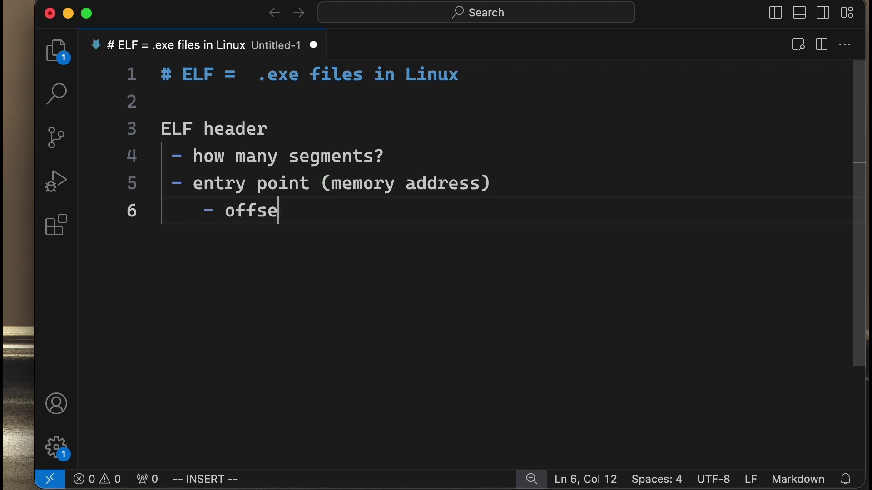
type("t from begging")
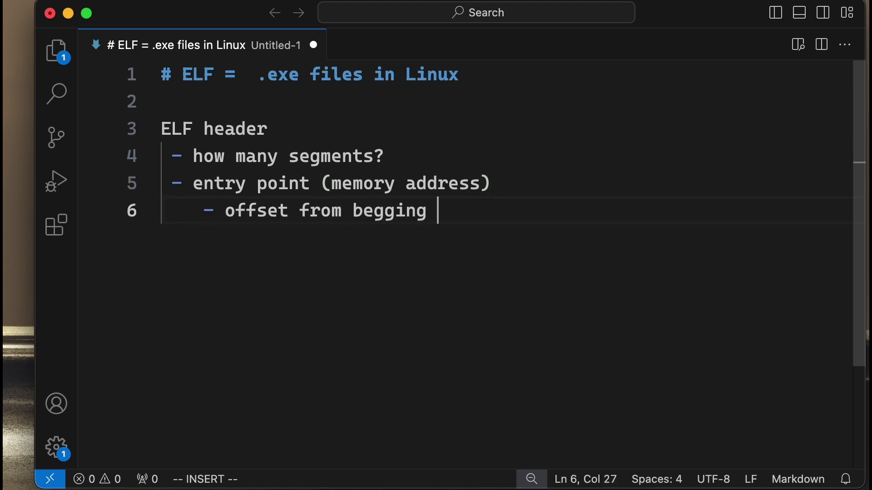
key("BackSpace")
key("BackSpace")
key("BackSpace")
key("BackSpace")
key("BackSpace")
type("inning fo gi")
key("BackSpace")
key("BackSpace")
key("BackSpace")
key("BackSpace")
key("BackSpace")
type("of the file")
key("Return")
key("Tab")
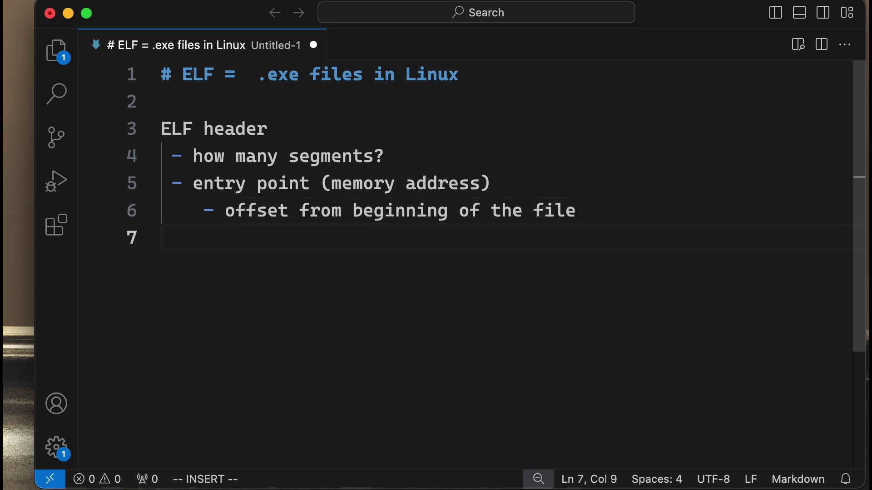
type("to whe")
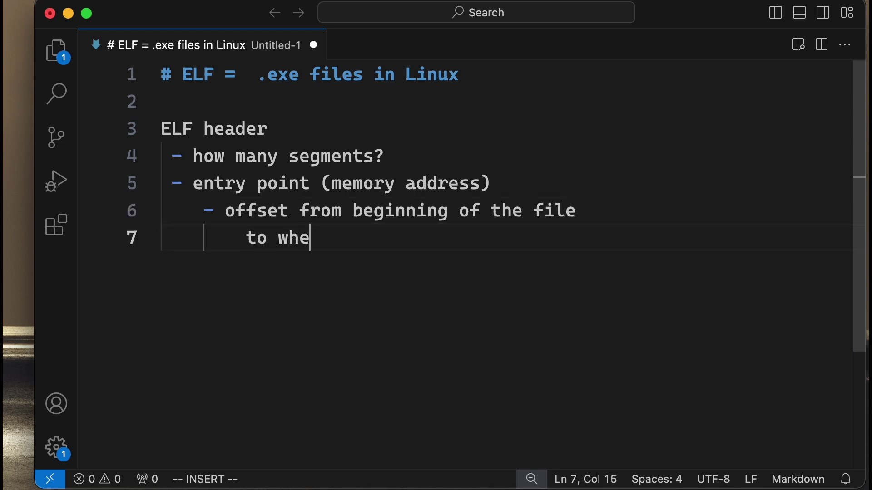
type("re the first")
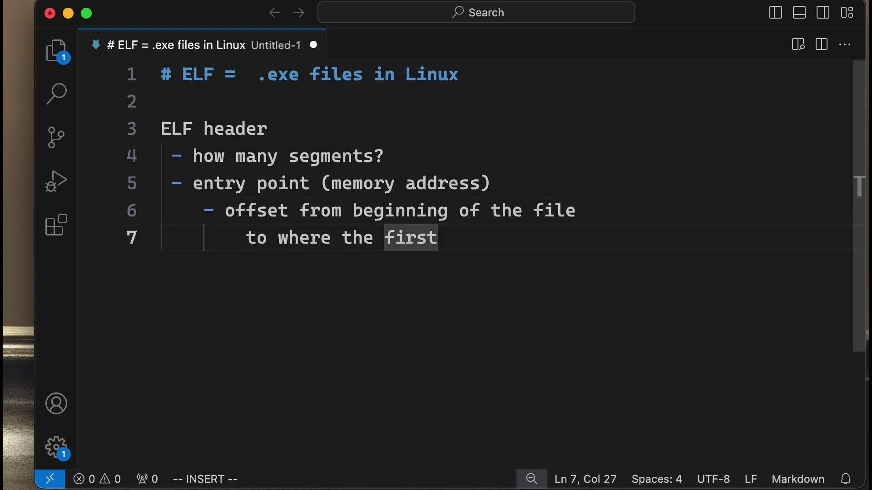
type(" machine code ")
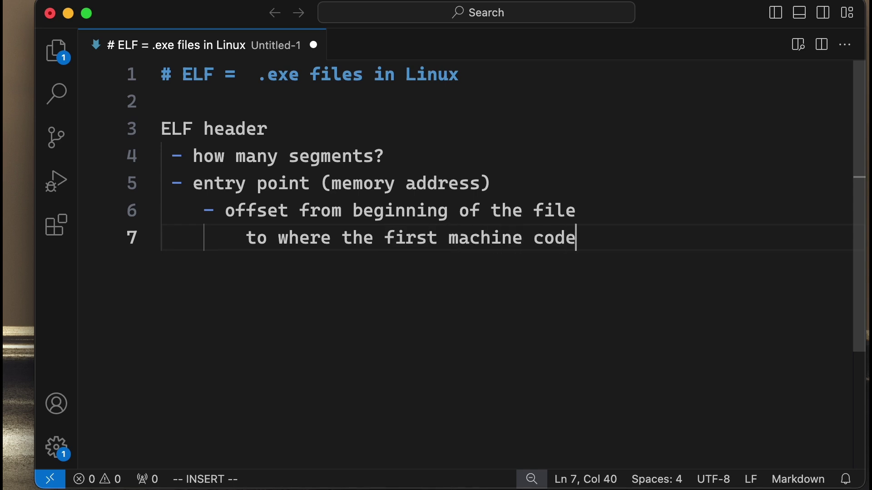
type("inms")
key("BackSpace")
key("BackSpace")
type("struction")
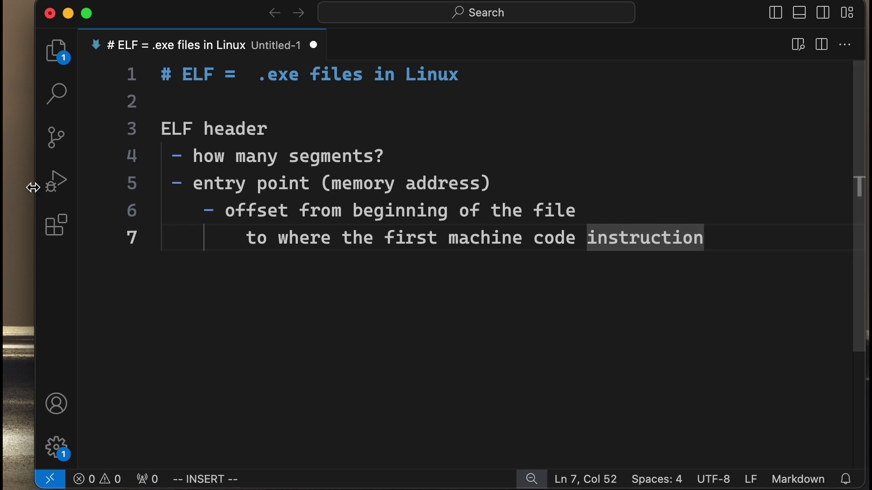
Point out 'offset', then add an unindented blank line after line 7
left_click_drag(224, 210, 289, 208)
left_click(320, 211)
left_click_drag(225, 210, 287, 210)
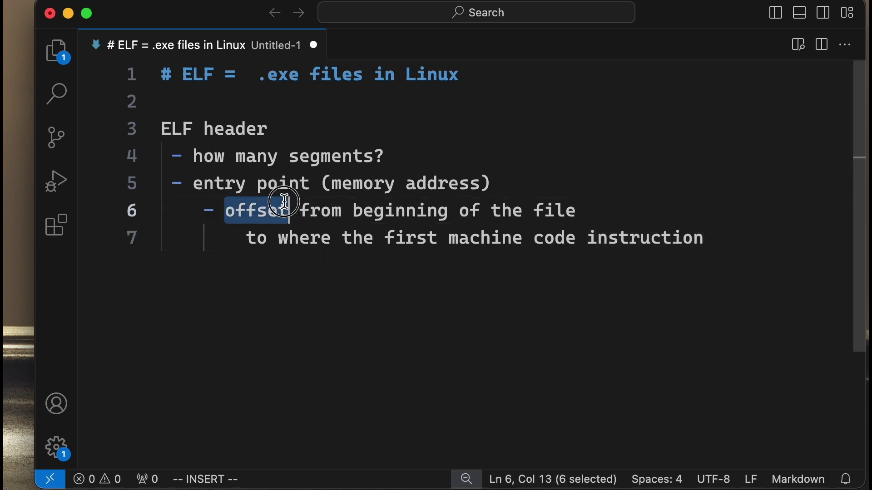
left_click(409, 238)
left_click(709, 238)
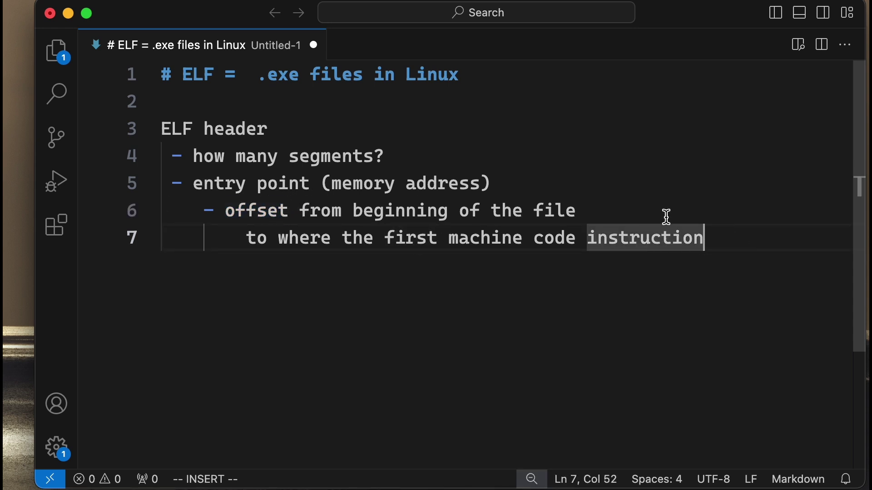
key("Return")
key("BackSpace")
key("BackSpace")
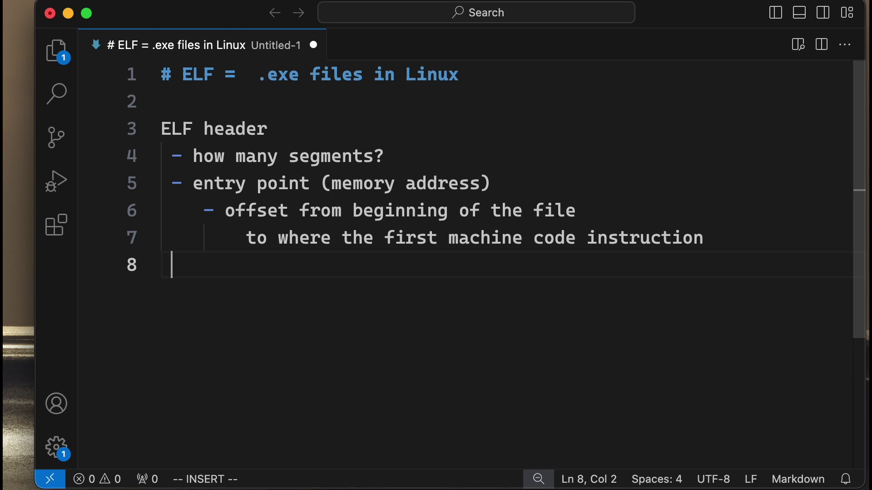
Add a 'PROGRAM HEADERS' heading in capitals with a new line below
key("Return")
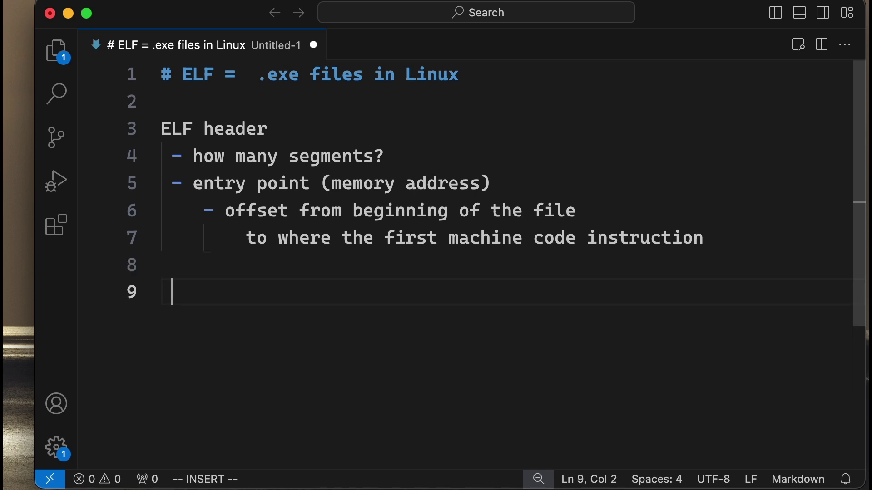
type("1 or")
key("BackSpace")
key("BackSpace")
key("BackSpace")
key("BackSpace")
type("1 OR SEVERAL ")
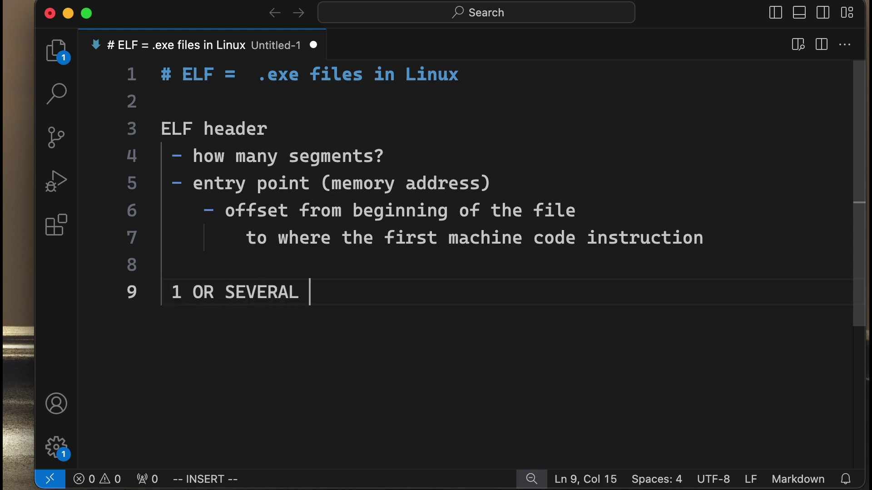
type("PROGRAM ")
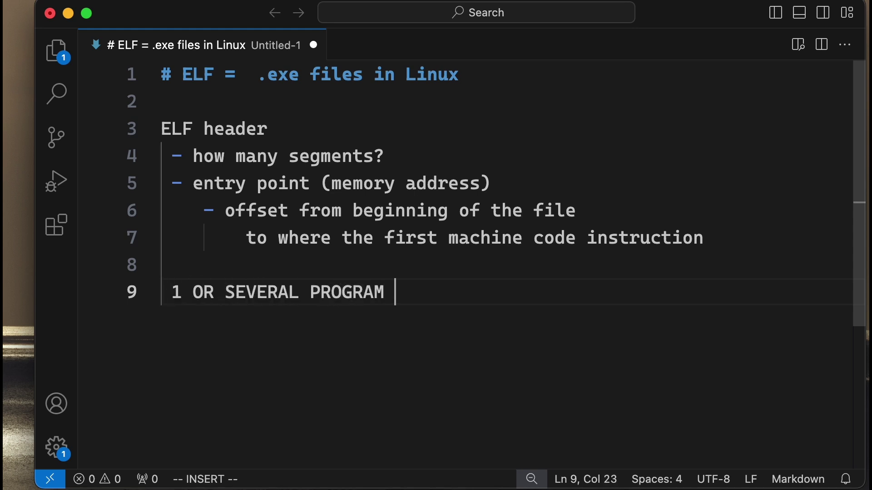
type("HEADERS")
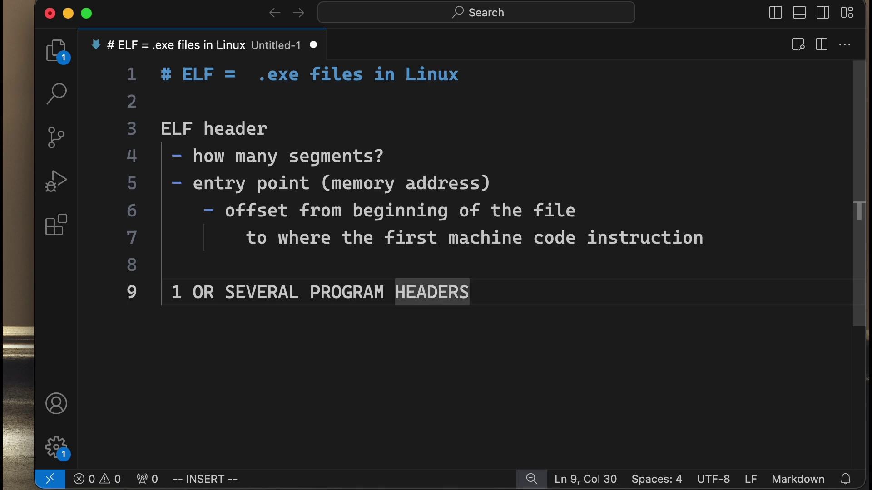
key("Return")
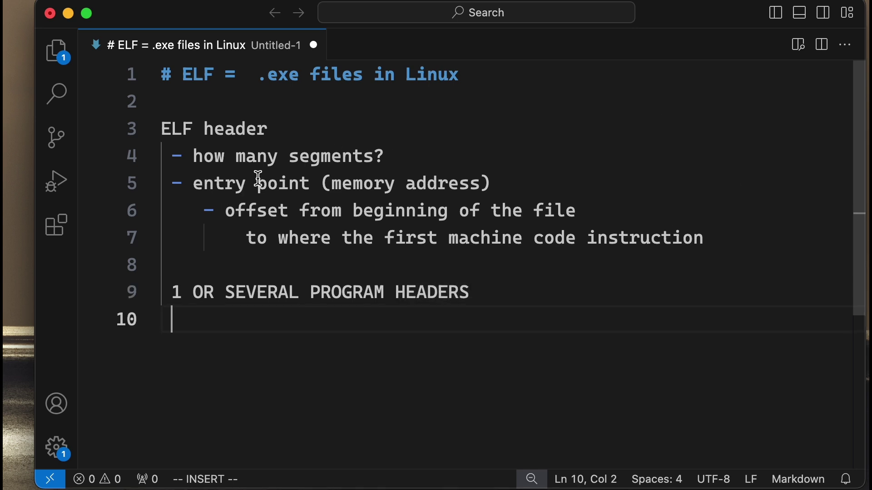
Add the segment offset bullet under program headers
left_click_drag(291, 157, 373, 156)
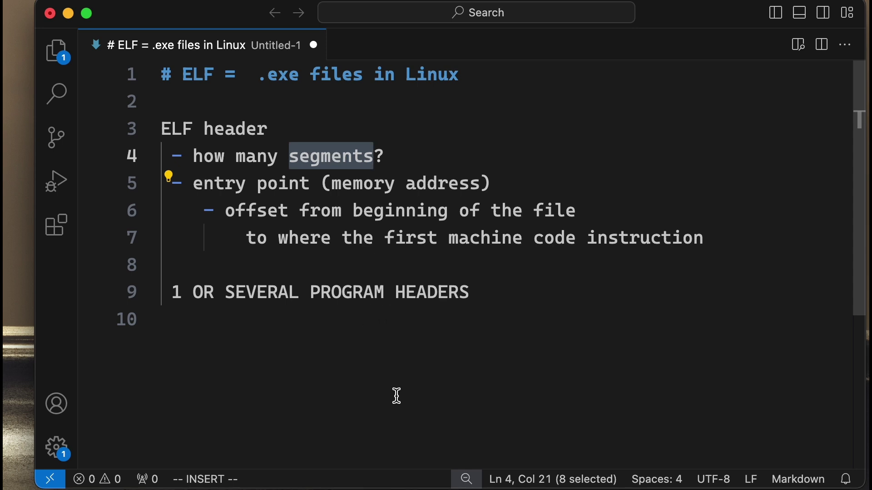
left_click(520, 314)
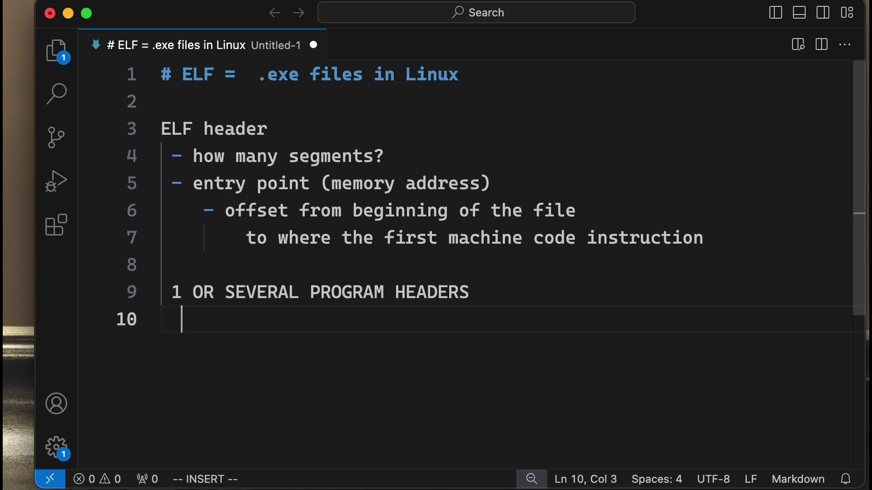
type("- ")
type("where ")
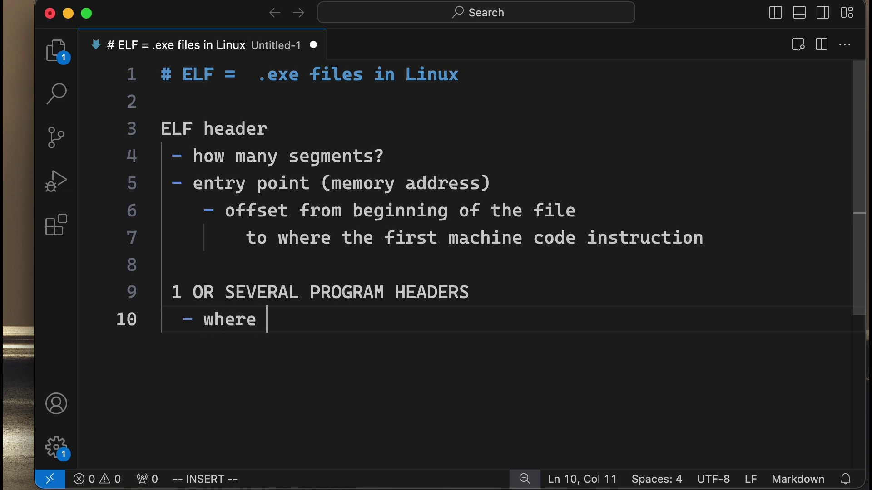
type("in the file the segment ")
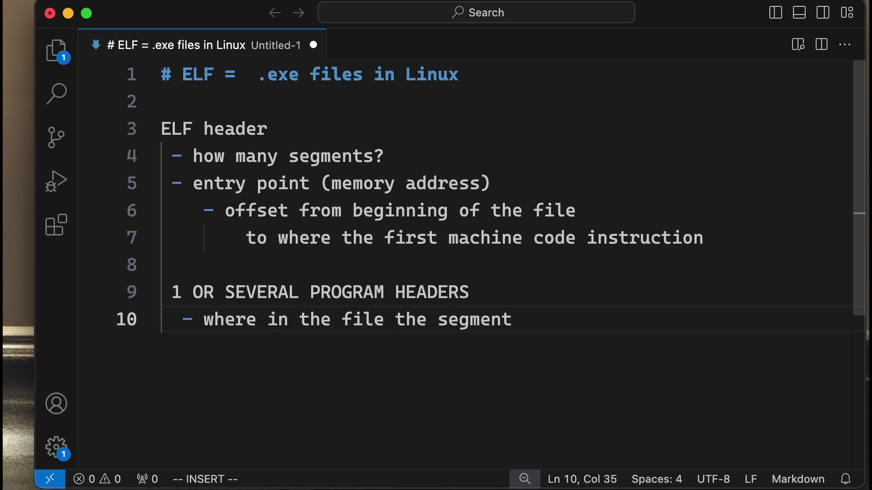
type("is located (offset")
key("Right")
key("Return")
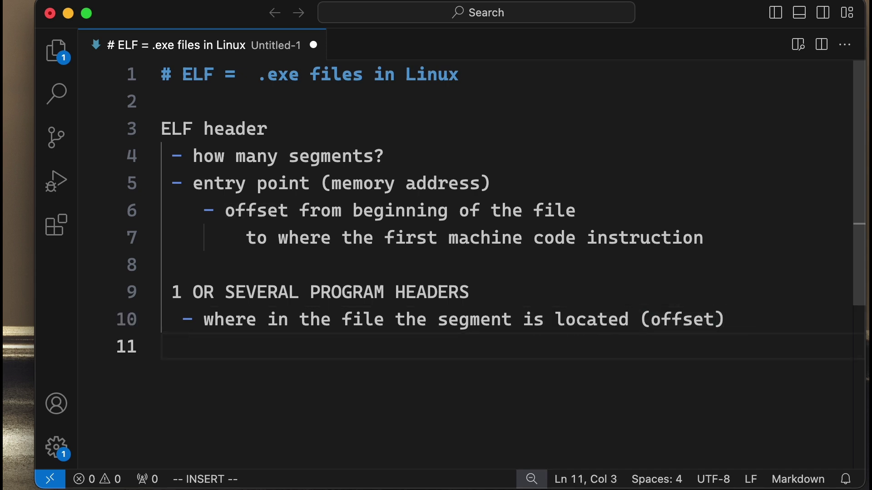
type("- ")
type("permissions")
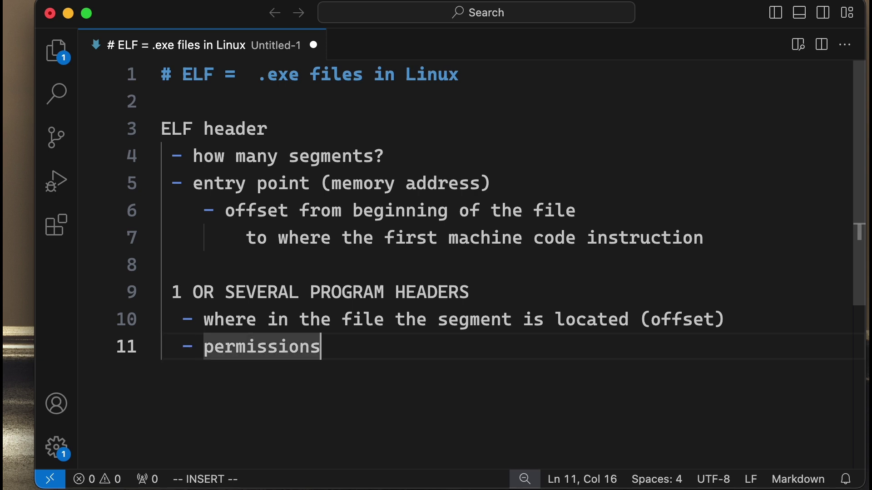
type(" for segment (read/write/execute")
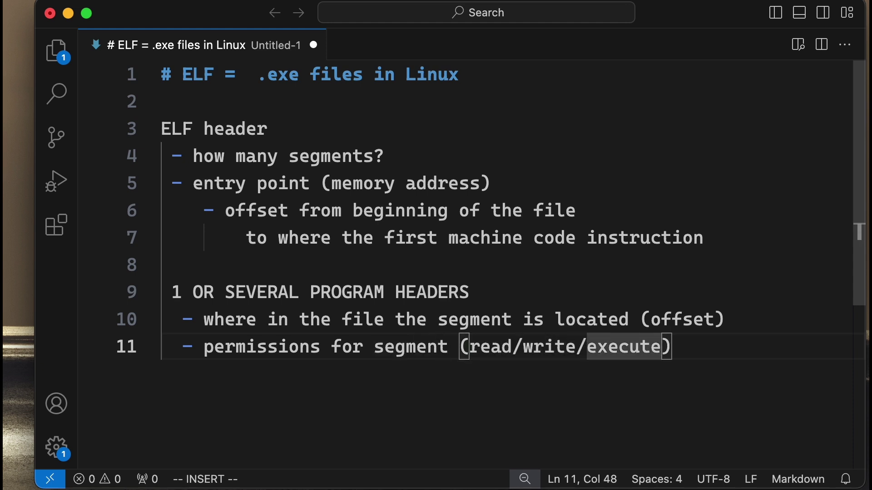
Add the read/write/execute permissions bullet, pointing out each permission
left_click_drag(470, 347, 664, 348)
left_click(480, 347)
left_click(586, 347)
left_click(707, 362)
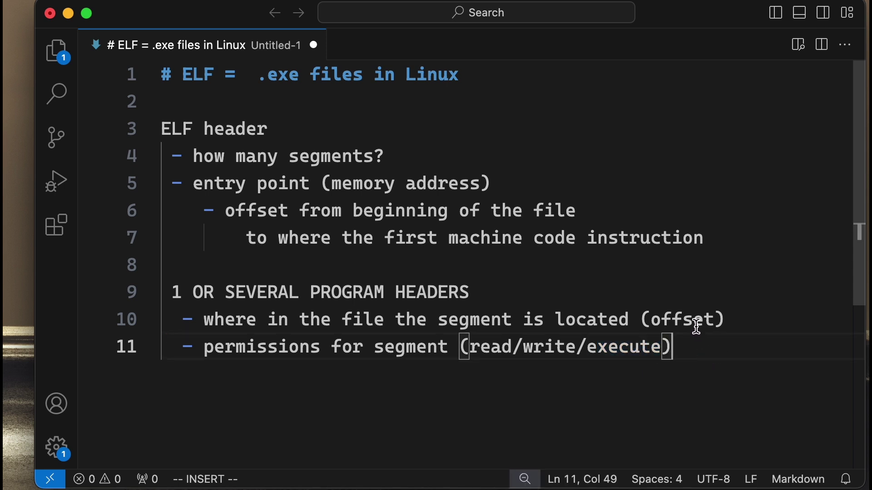
left_click(684, 339)
left_click_drag(590, 347, 663, 347)
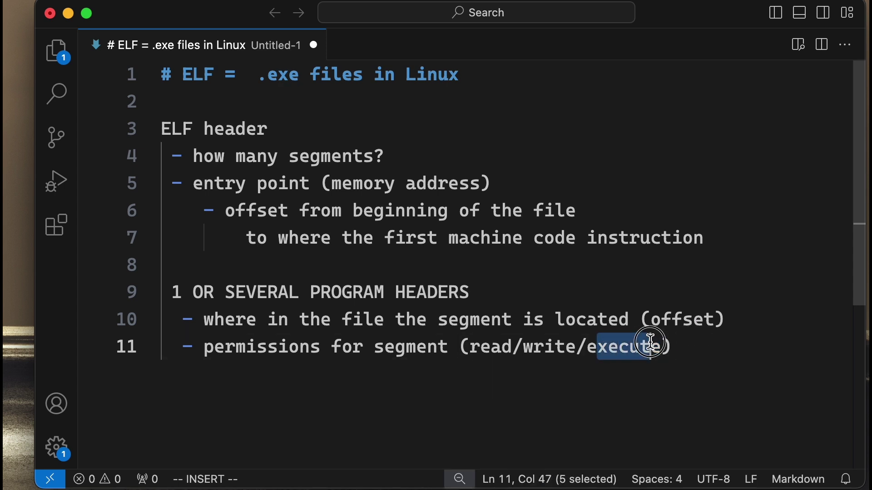
left_click(704, 347)
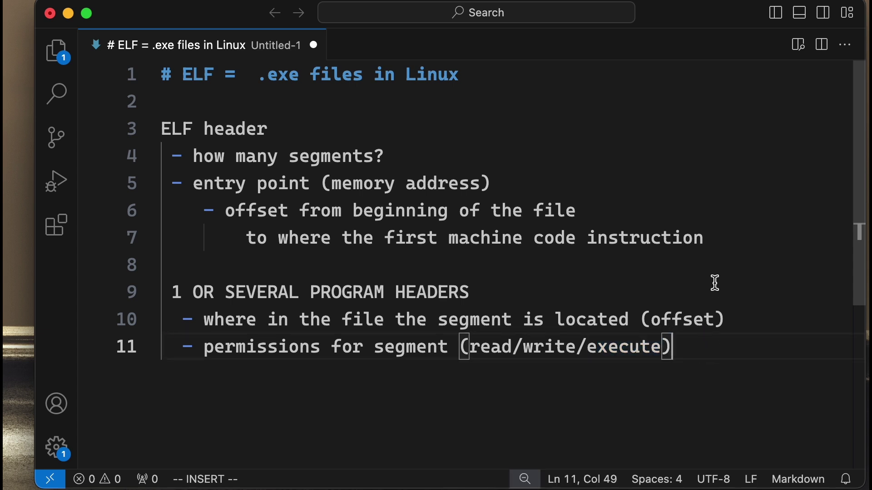
key("Return")
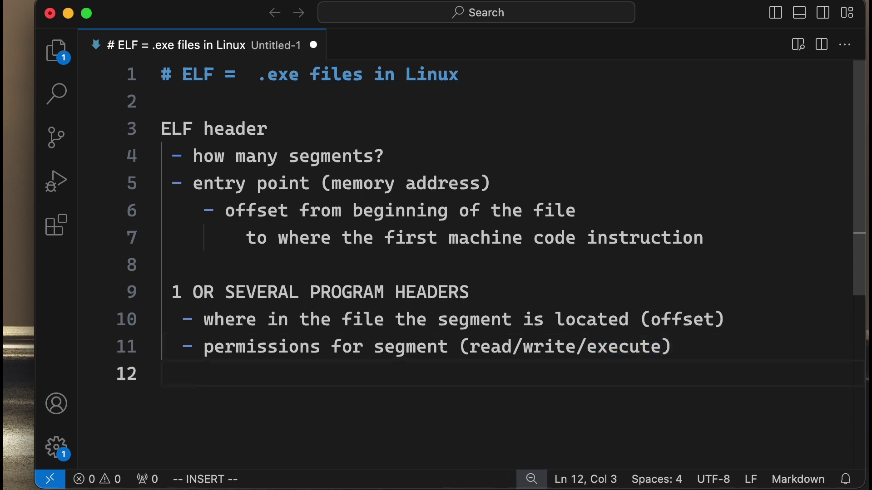
type("- ")
type("memory")
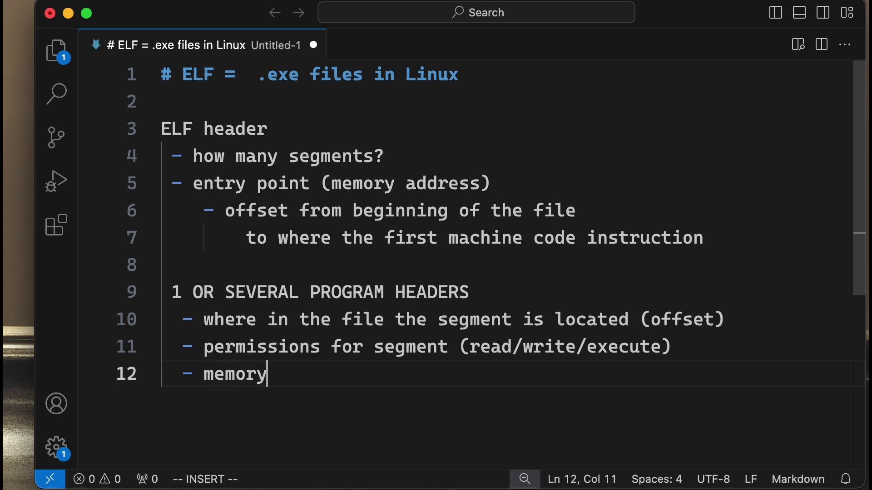
type(" addresses")
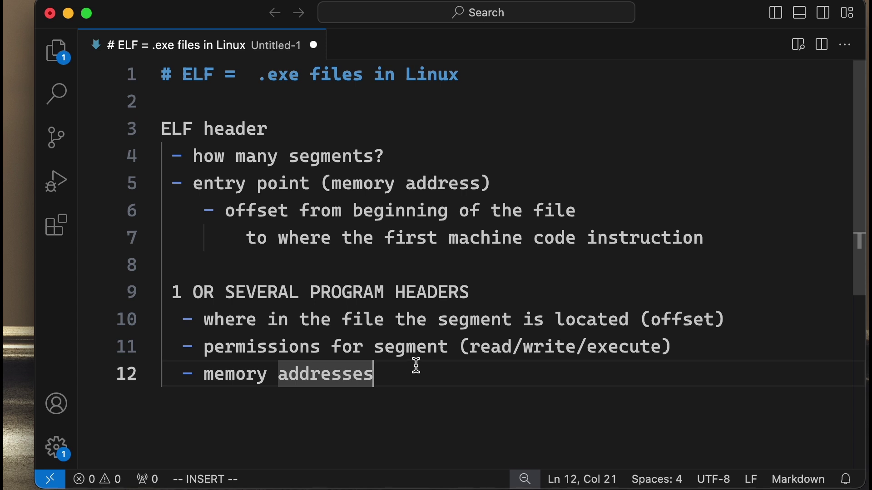
Add the '- memory addresses' bullet and highlight the program headers bullets
double_click(230, 320)
left_click_drag(229, 319, 753, 315)
mouse_move(477, 292)
left_mouse_down()
mouse_move(201, 320)
mouse_move(678, 347)
left_mouse_up()
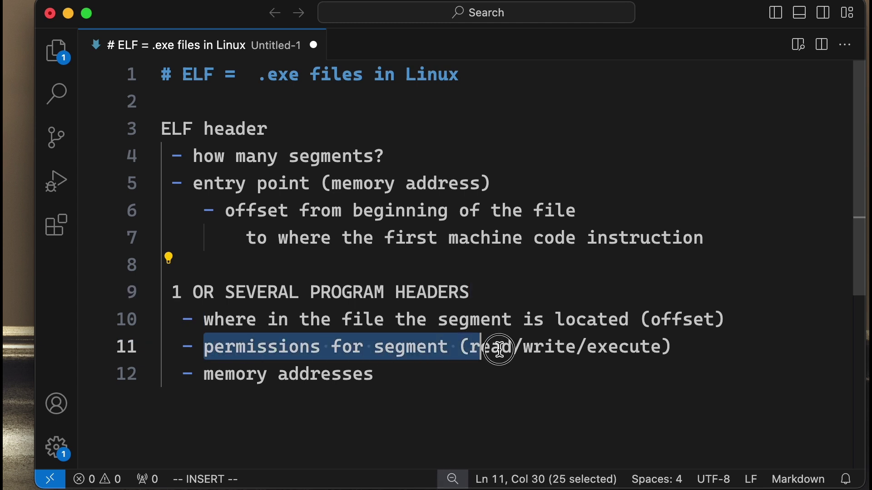
left_click(418, 409)
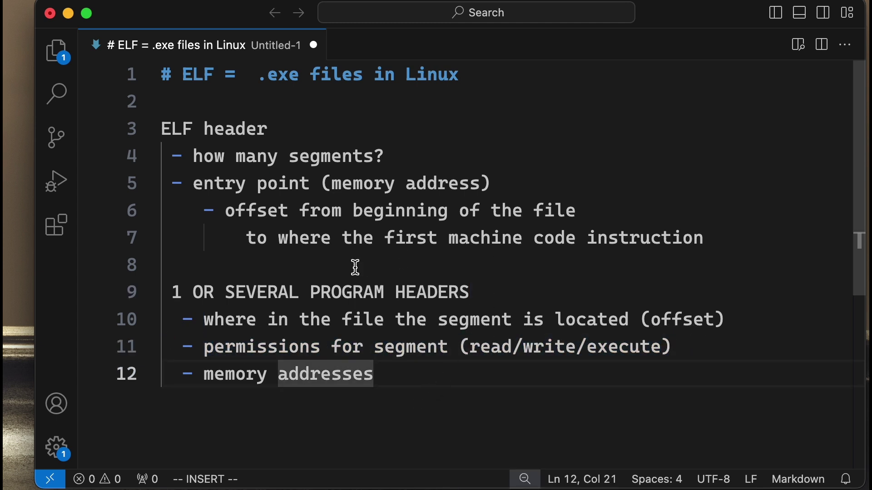
Add '2 segments' with numbered items: the encrypted original file and the runlock segment
key("Return")
key("Return")
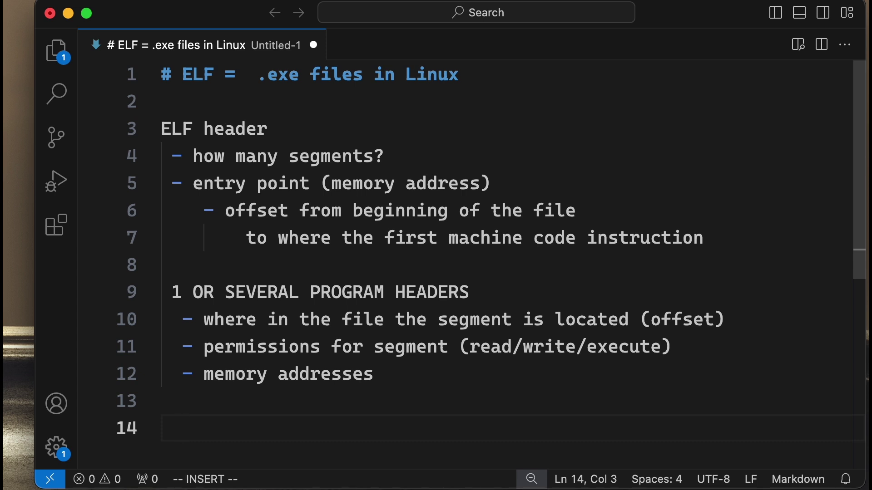
type("2 segments")
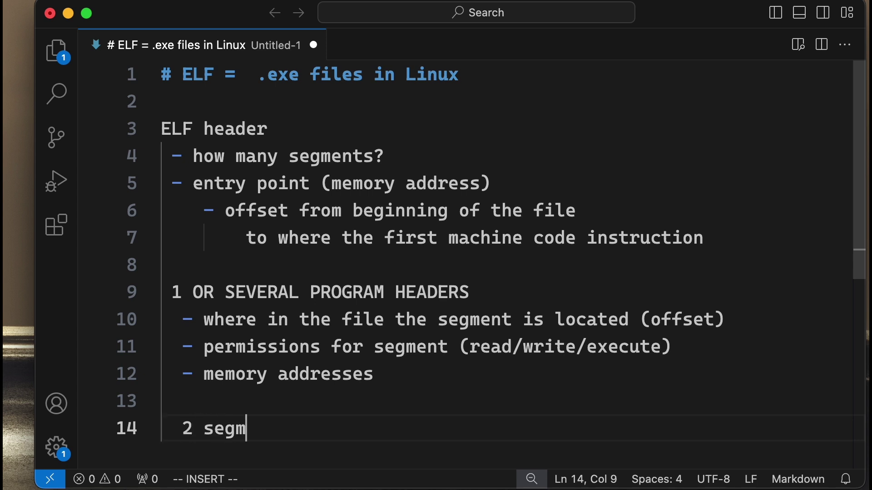
key("Return")
key("Return")
type("1. ")
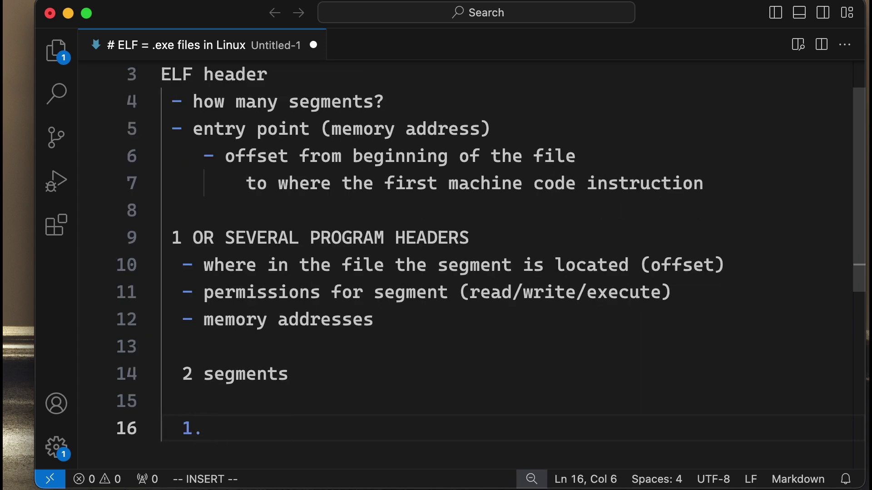
type("The en")
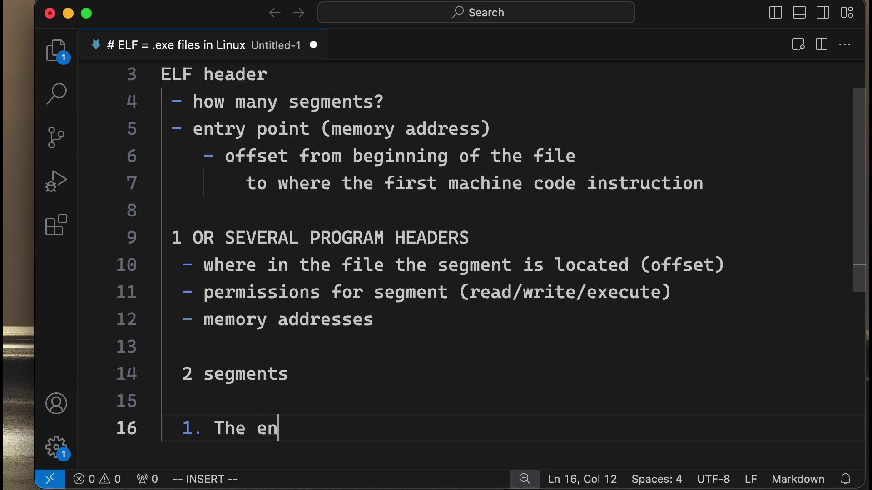
type("crypterd")
key("BackSpace")
key("BackSpace")
type("d")
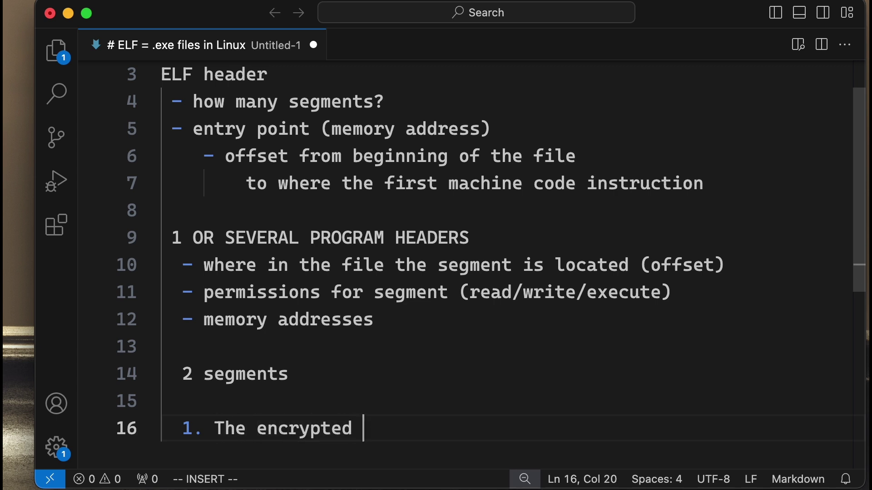
type(" origini")
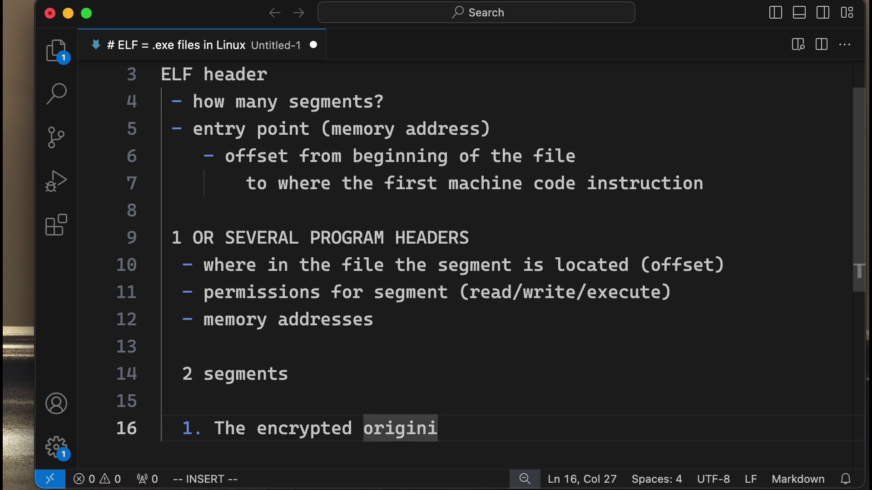
key("BackSpace")
type("al file")
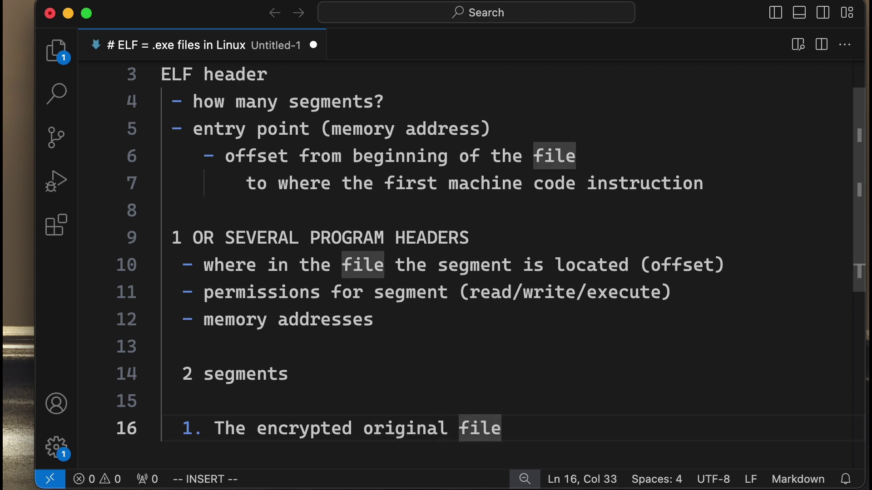
key("Return")
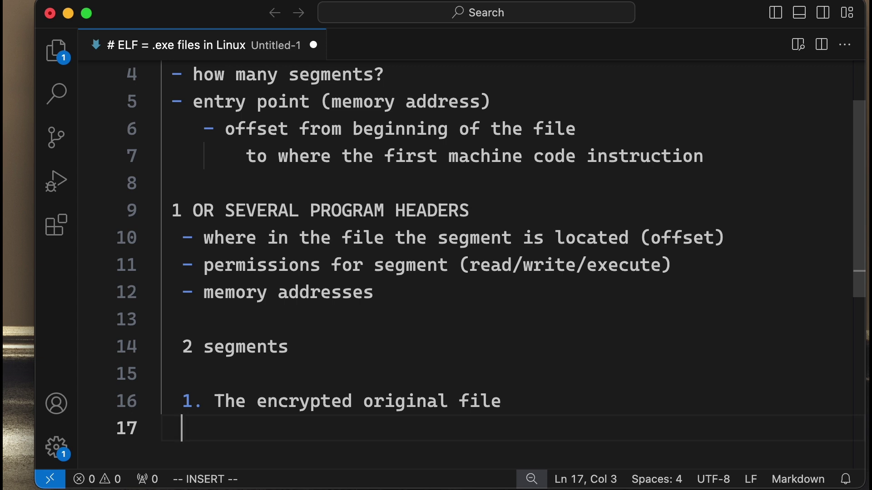
type("2. ")
type("The runlock segment")
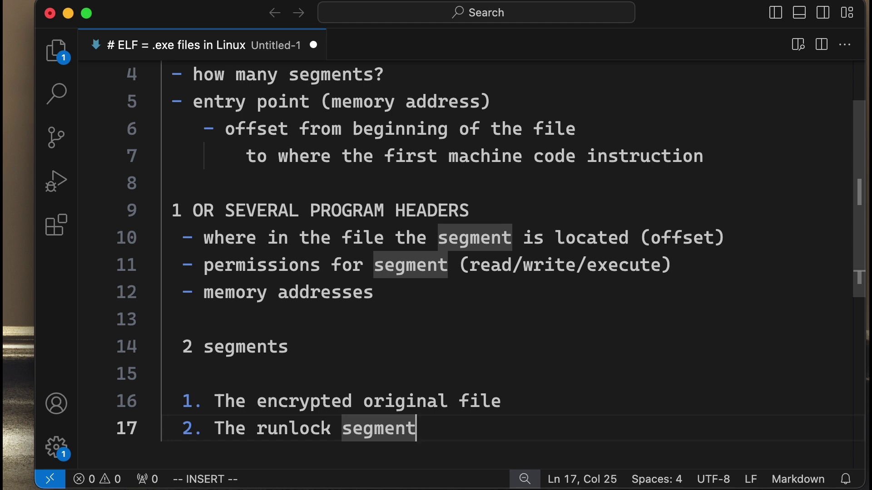
key("Return")
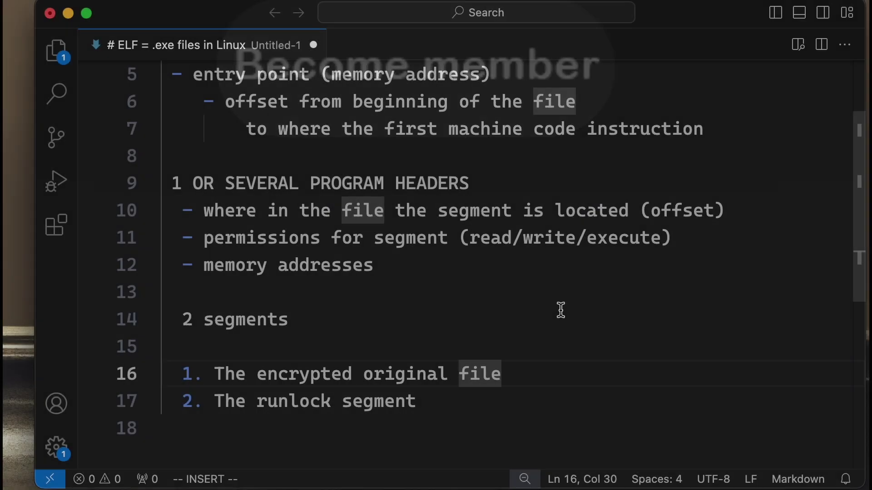
Add the line '16 bit number ← the number of bytes, the padding'
key("Down")
key("Down")
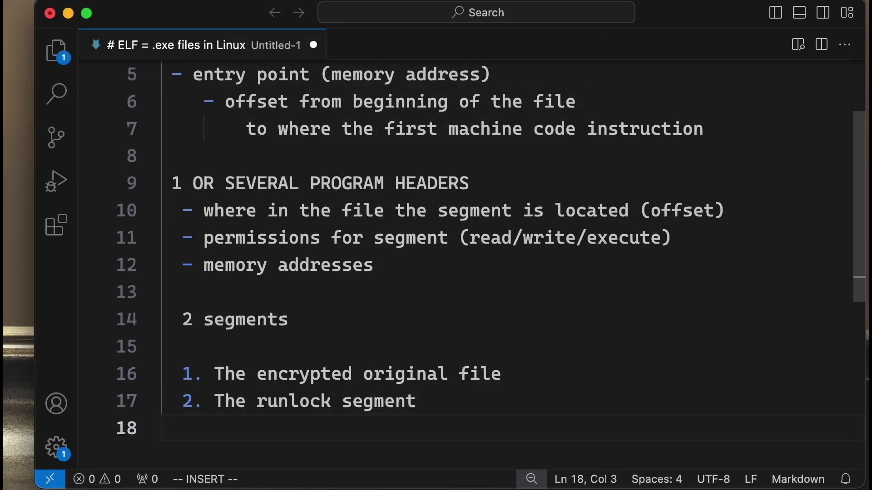
type("o")
key("BackSpace")
key("Return")
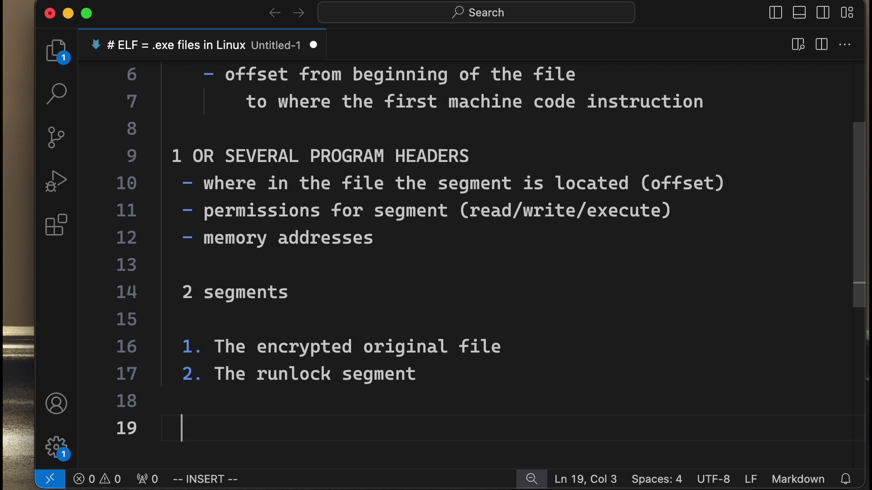
type("16 bit ")
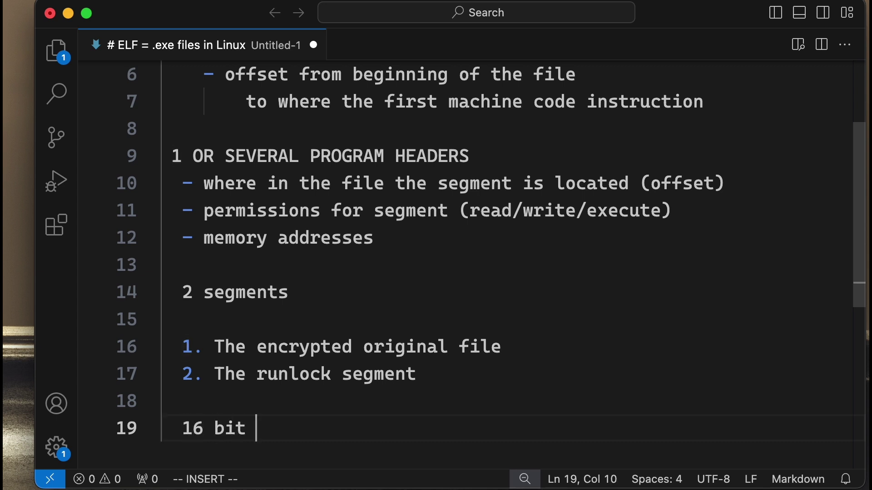
type("number")
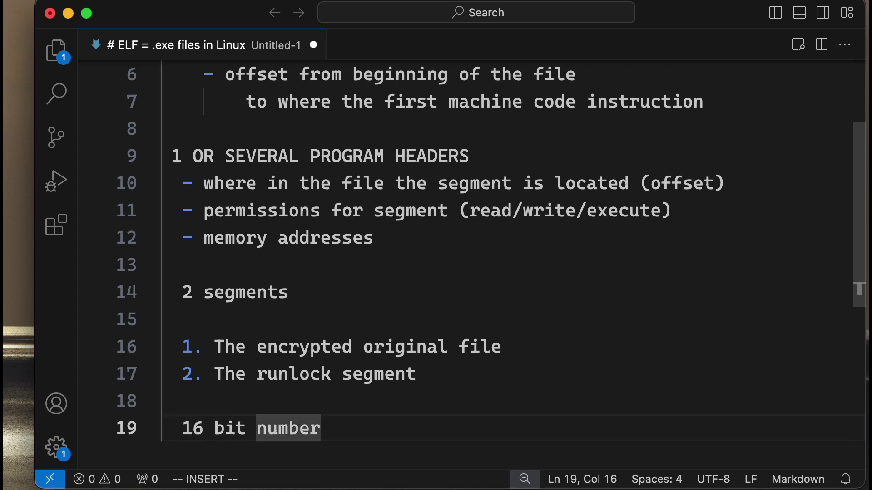
type(" <- >")
key("Right")
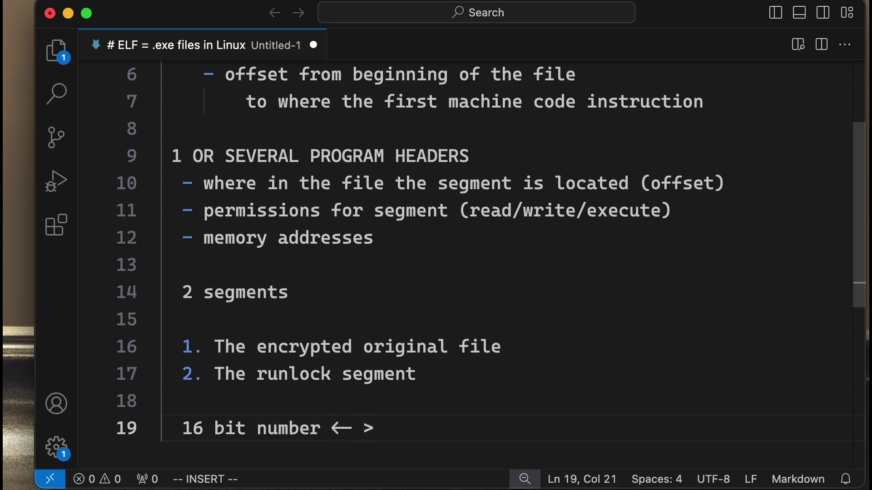
key("BackSpace")
type("the number of bytes")
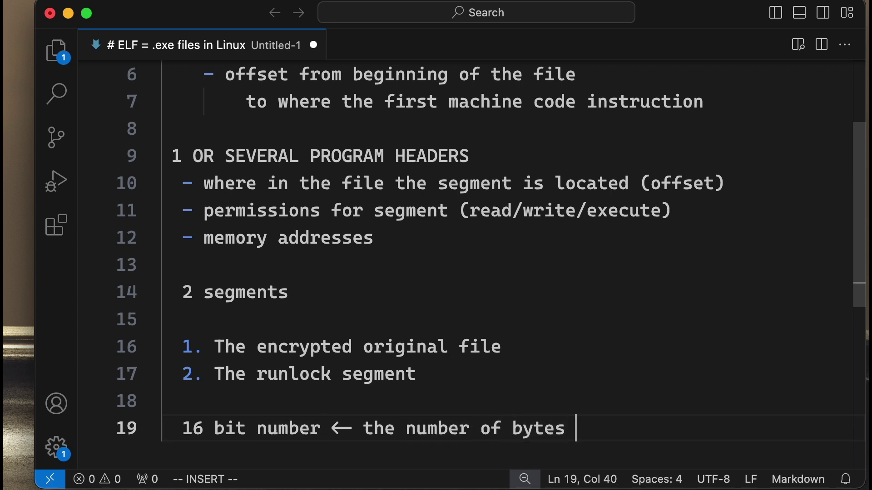
key("BackSpace")
type(", the paddingh")
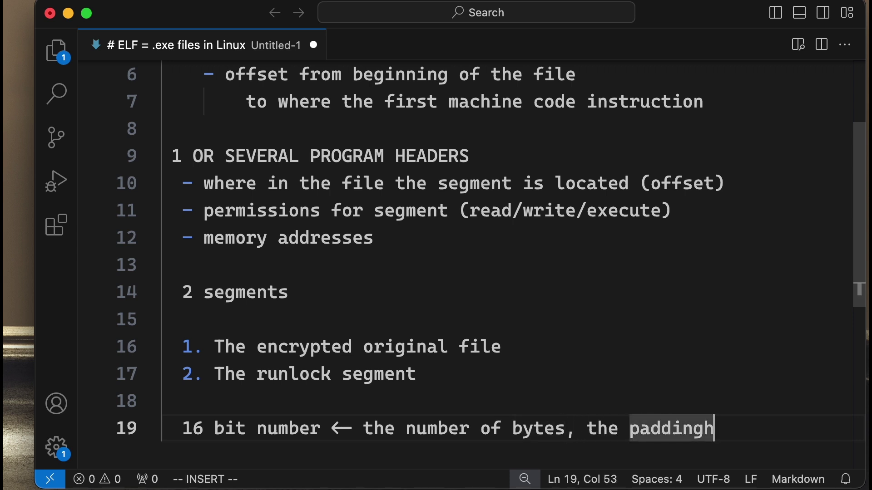
key("BackSpace")
key("Return")
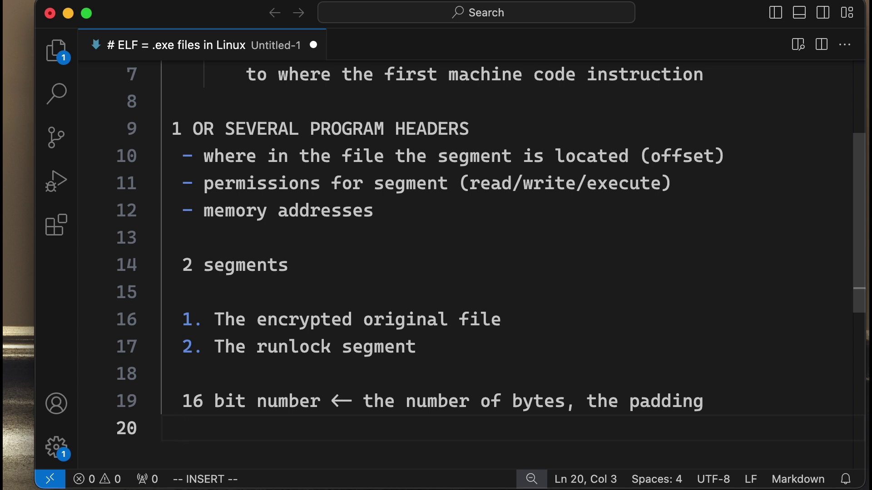
type("30")
Write a random filler bytes line and change the count above it from 30 to 10-65535
key("Return")
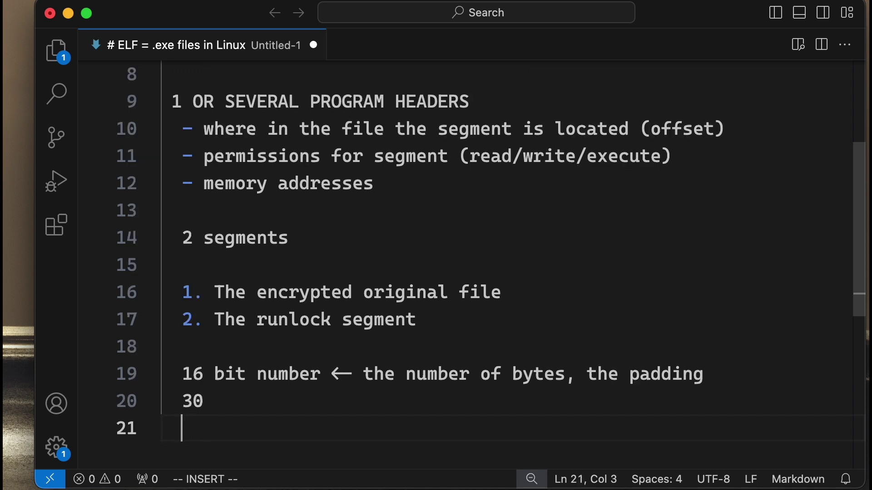
type("dlsdkflkdfl")
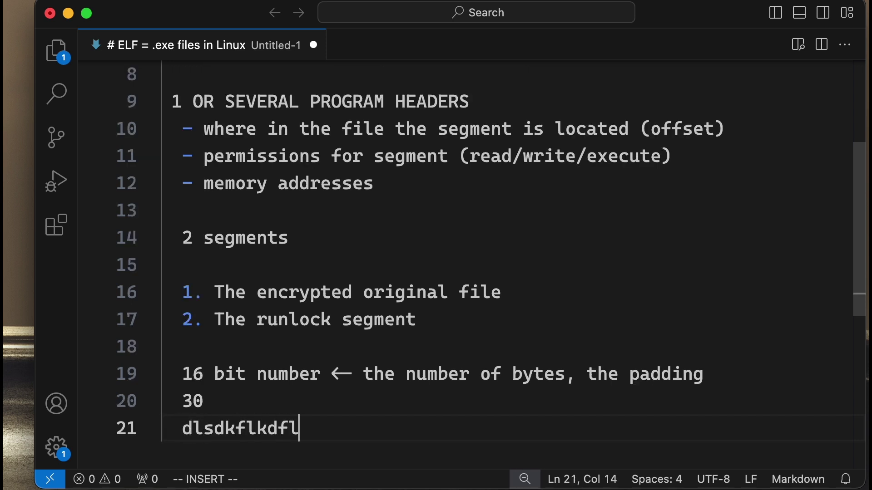
type("skdflksdflsdfksdl")
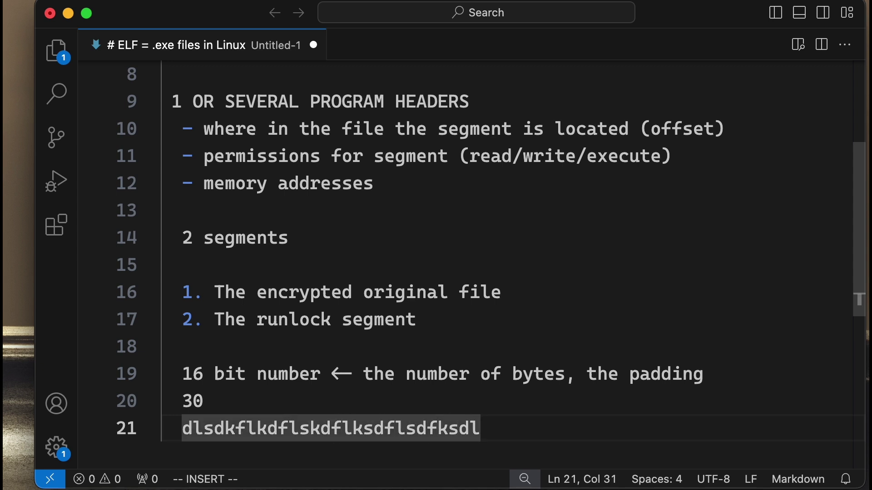
key("Up")
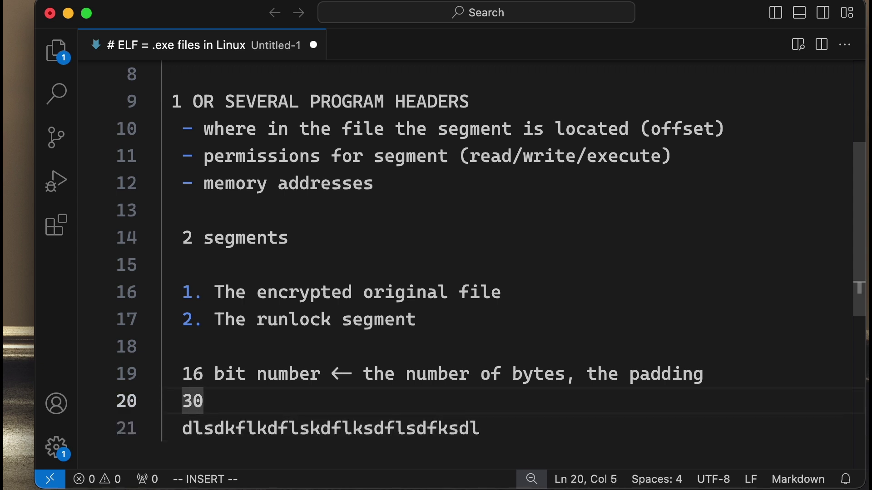
key("BackSpace")
key("BackSpace")
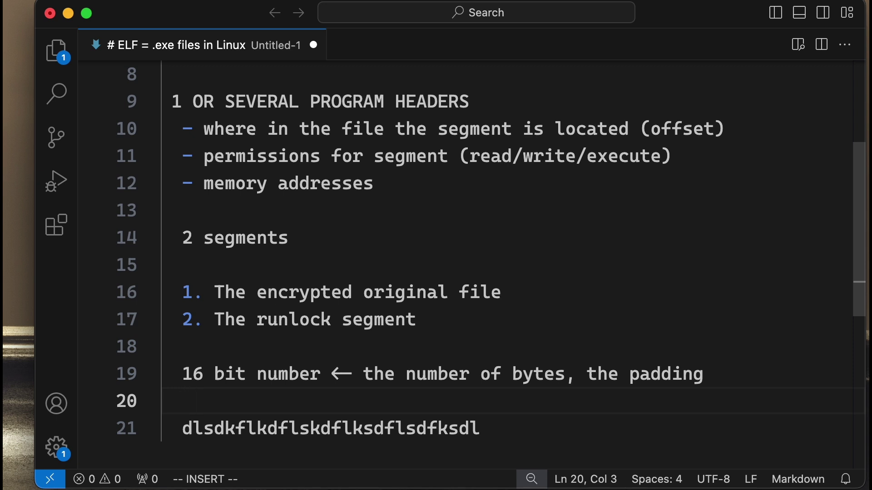
type("10-655")
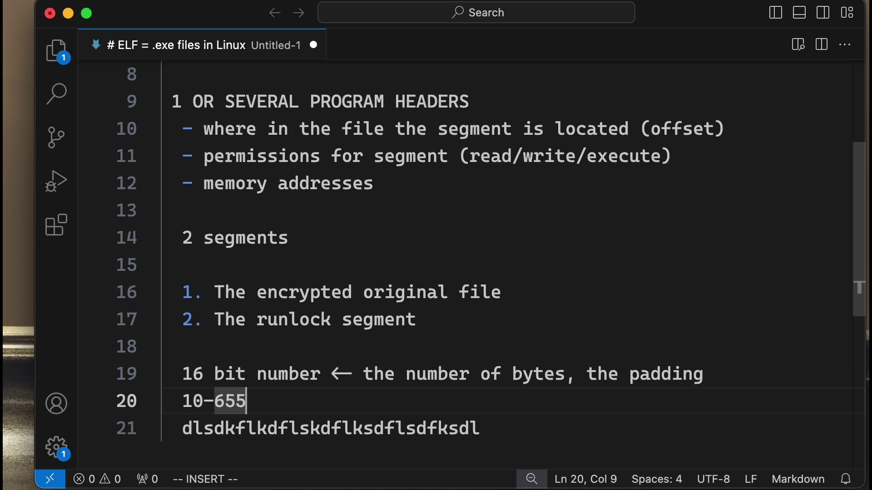
type("35")
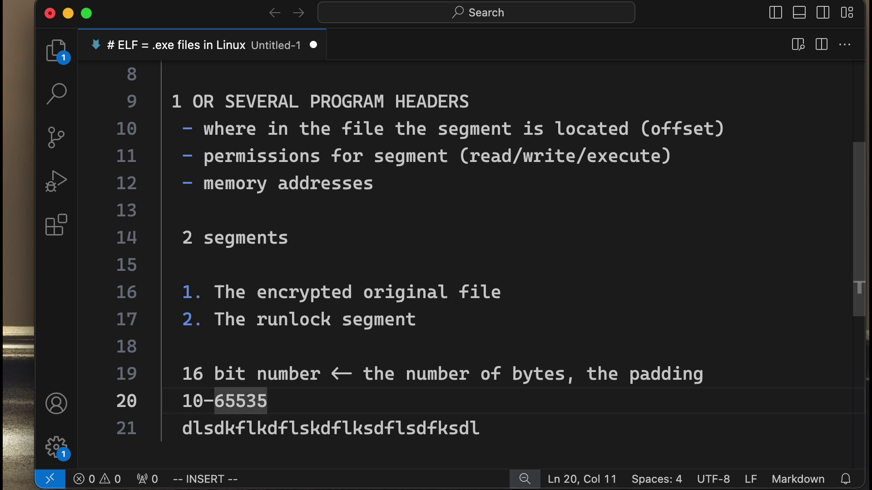
key("Down")
key("Up")
Point out 65535 and append '40' after the range to read '10-65535 40'
left_click_drag(183, 402, 481, 428)
right_click(483, 430)
key("Escape")
left_click(283, 429)
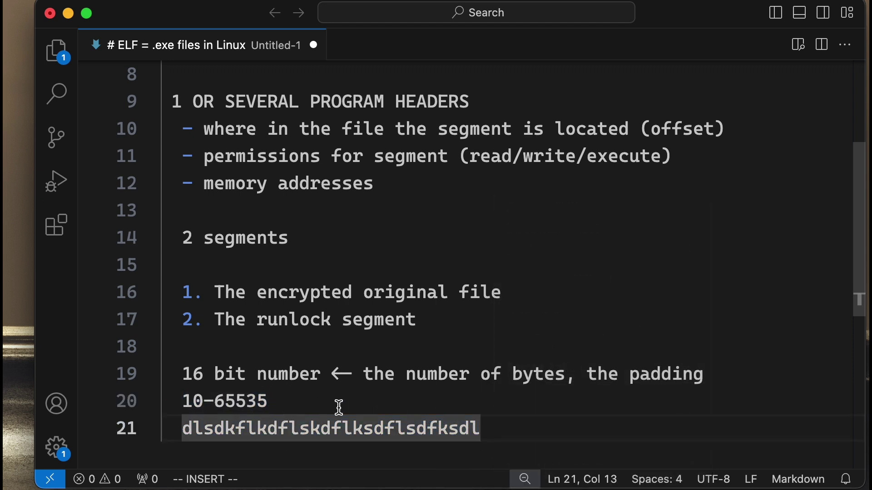
left_click_drag(269, 401, 215, 401)
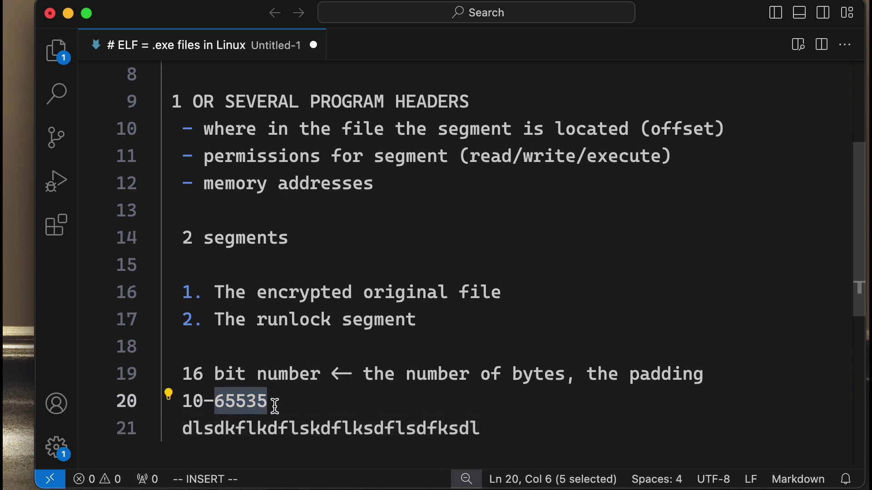
left_click(274, 404)
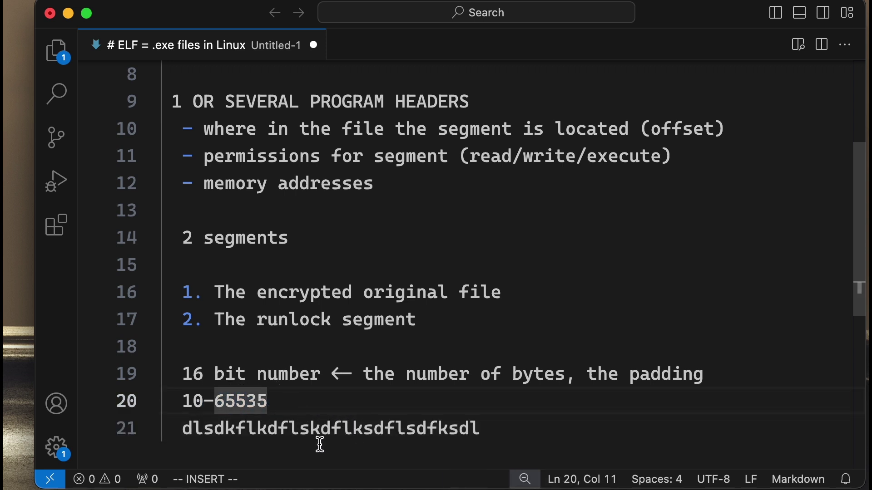
left_click(488, 426)
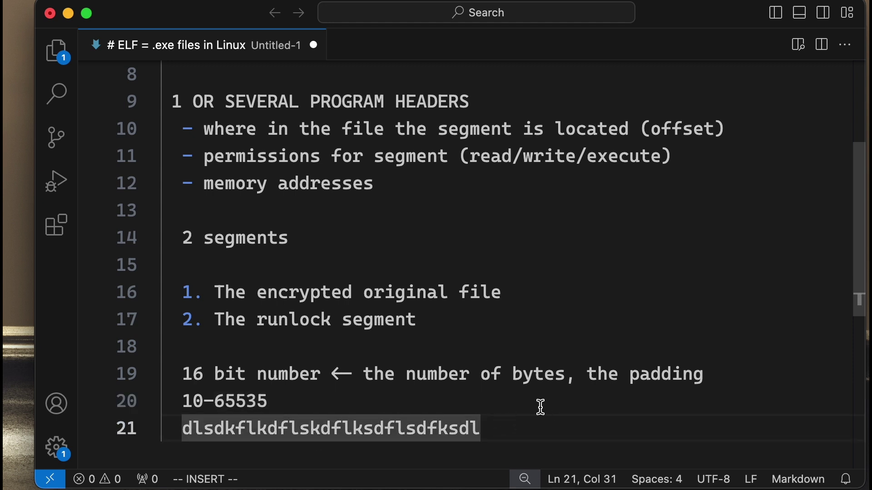
double_click(248, 401)
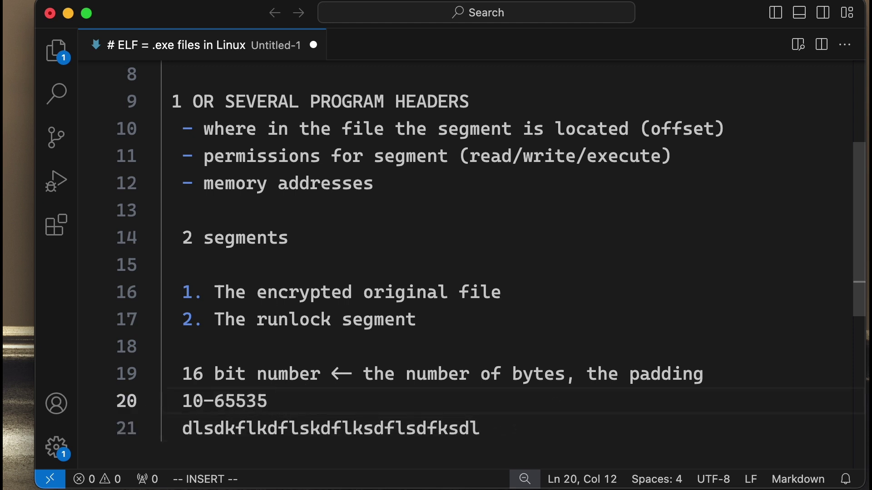
type("40")
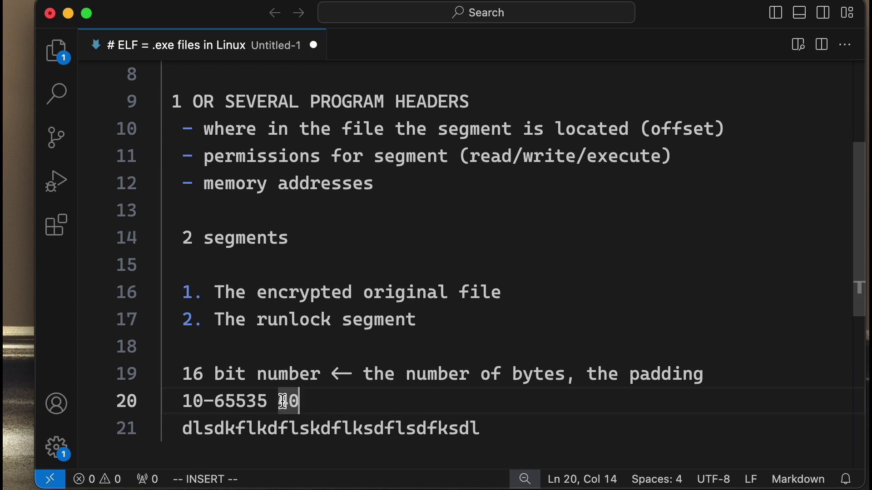
left_click(477, 428)
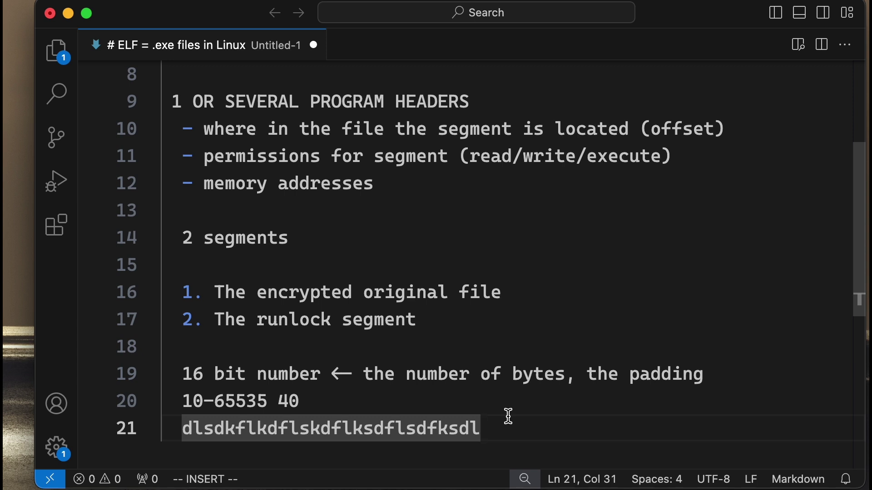
Add a '256 bit hash SHA' line followed by four lines of filler text
key("Return")
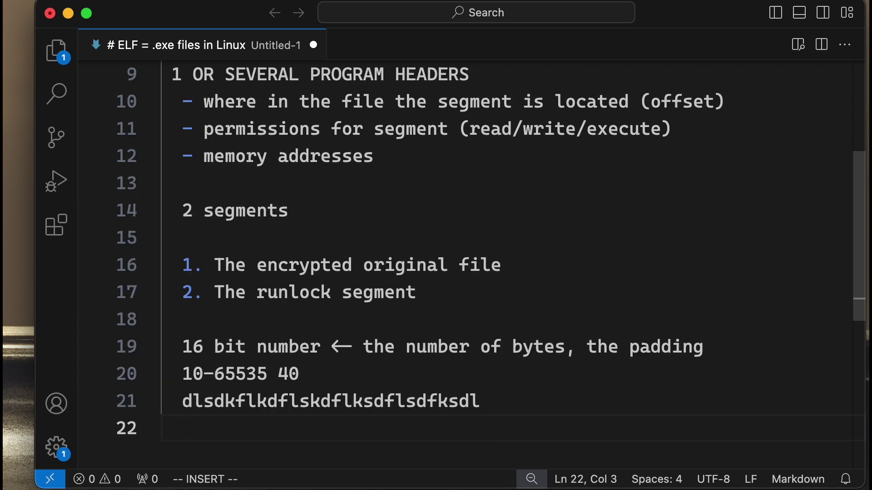
type("256 bit hash")
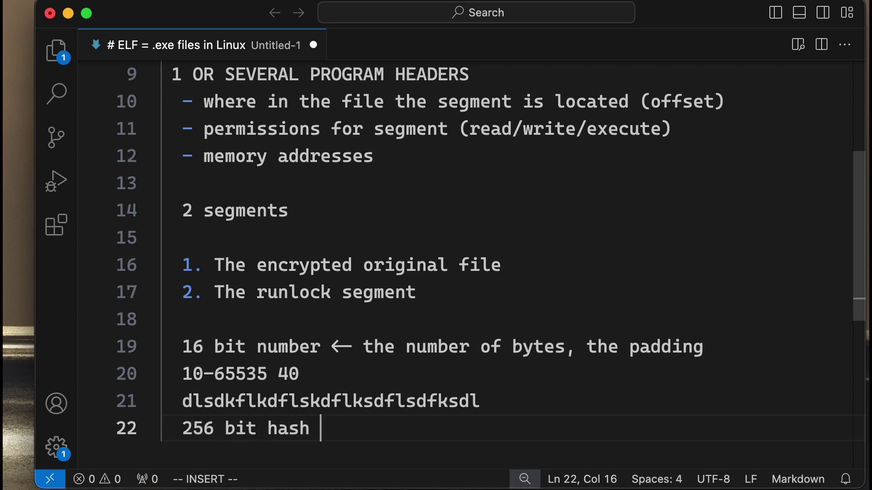
type(" SHA")
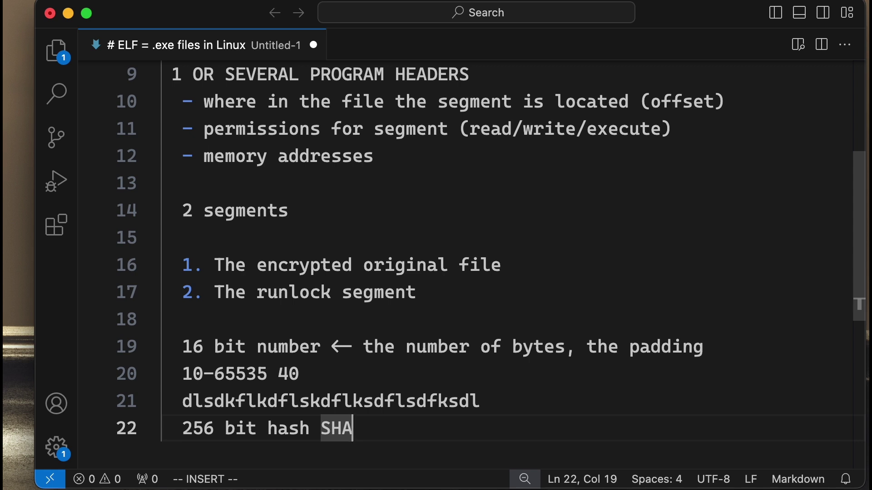
key("Return")
type("dfgdfgdfgf")
key("Return")
type("dfgdfgdf")
key("Return")
type("dfgdfgdff")
key("Return")
type("dfgdfgdf")
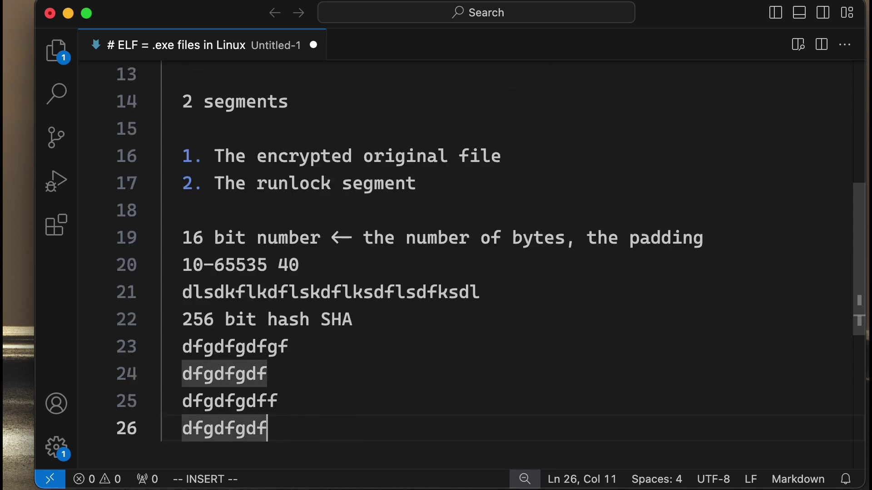
key("Return")
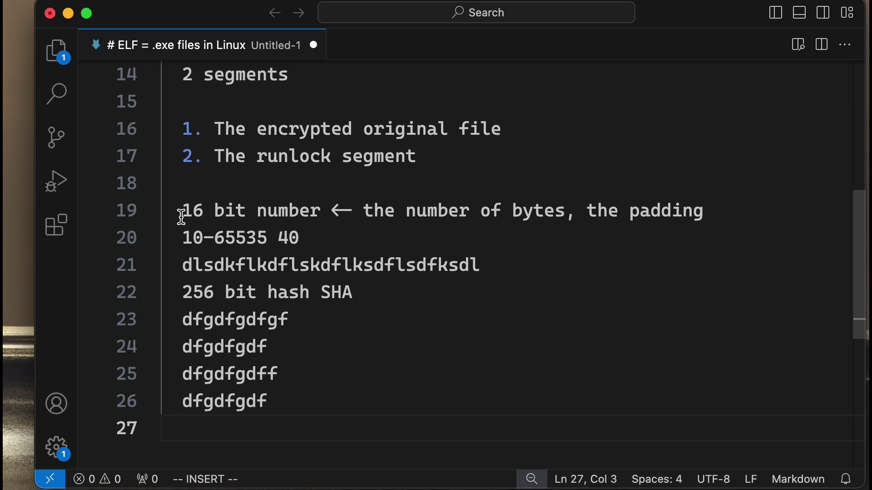
Review the padding-count, SHA-256 hash and four filler hash lines by highlighting them in turn
mouse_move(183, 211)
left_mouse_down()
mouse_move(579, 194)
mouse_move(586, 211)
left_mouse_up()
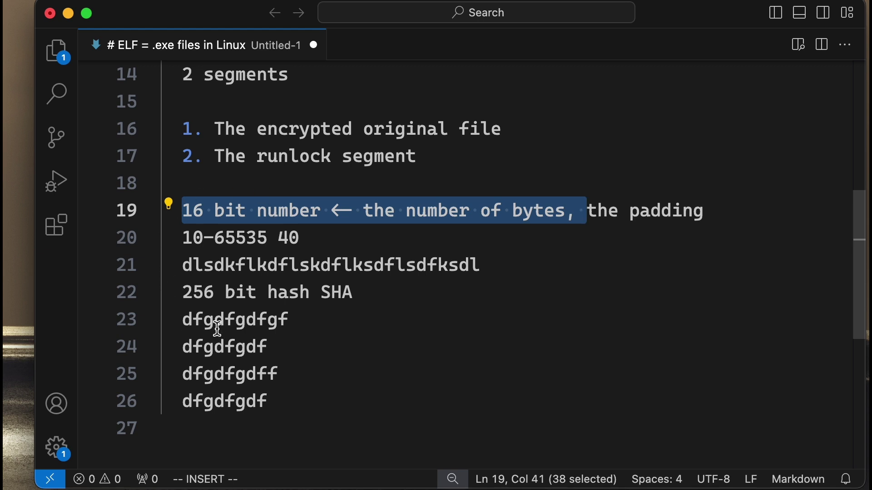
left_click_drag(193, 347, 226, 346)
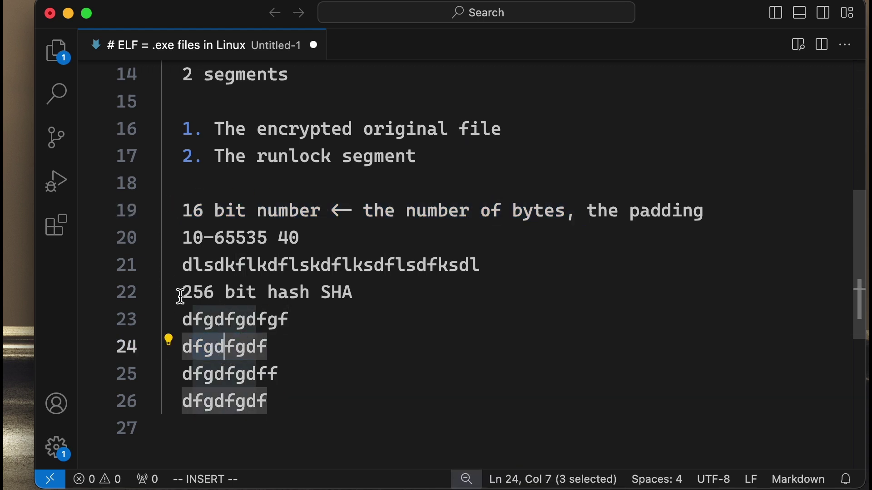
left_click_drag(182, 292, 355, 293)
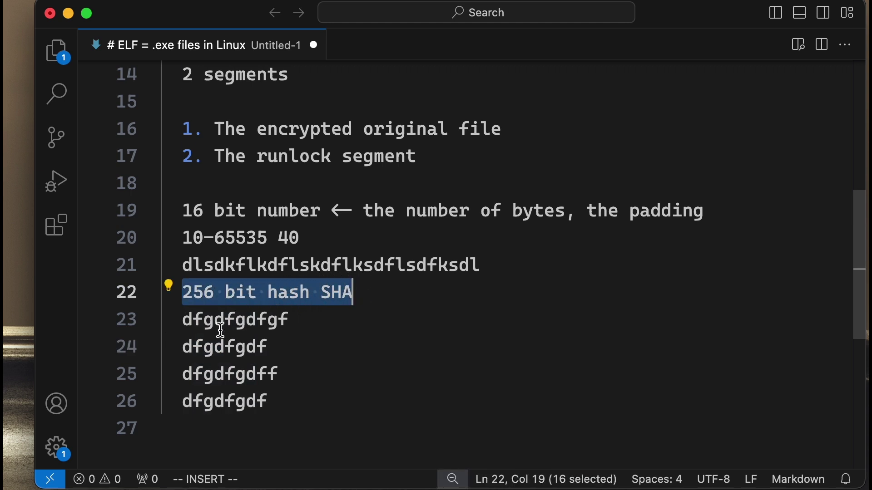
left_click_drag(202, 346, 269, 347)
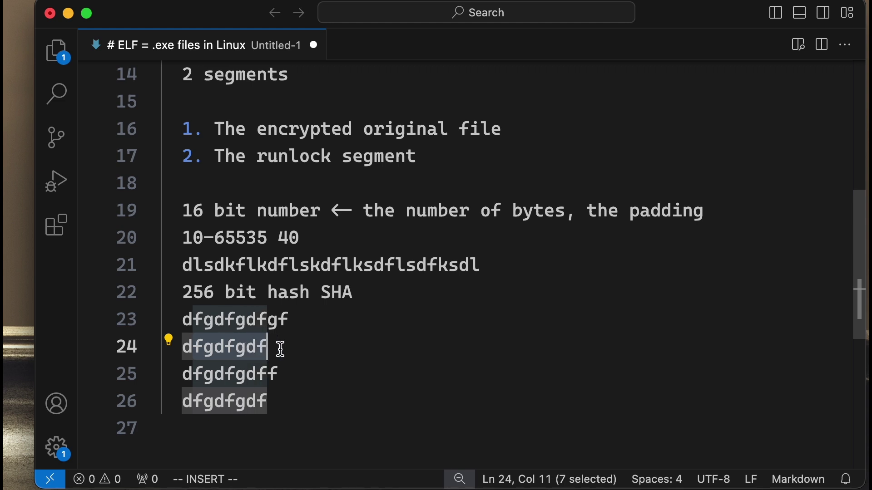
left_click(293, 382)
left_click_drag(269, 402, 184, 319)
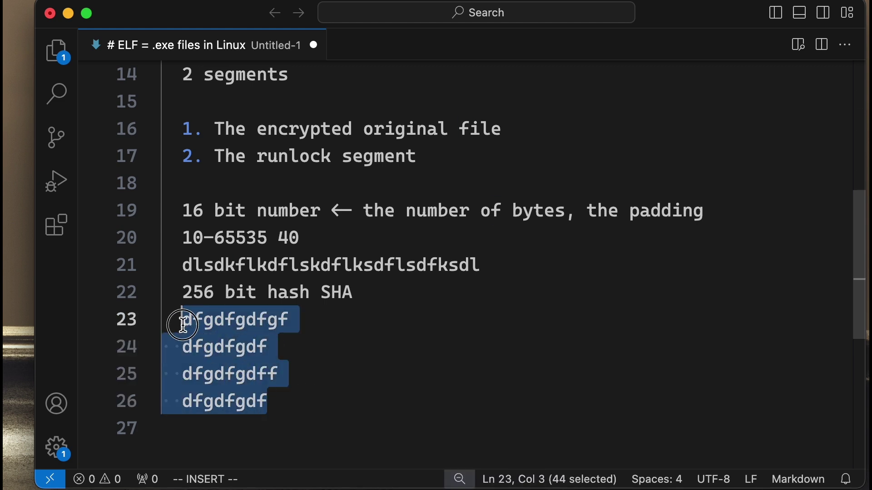
left_click(269, 346)
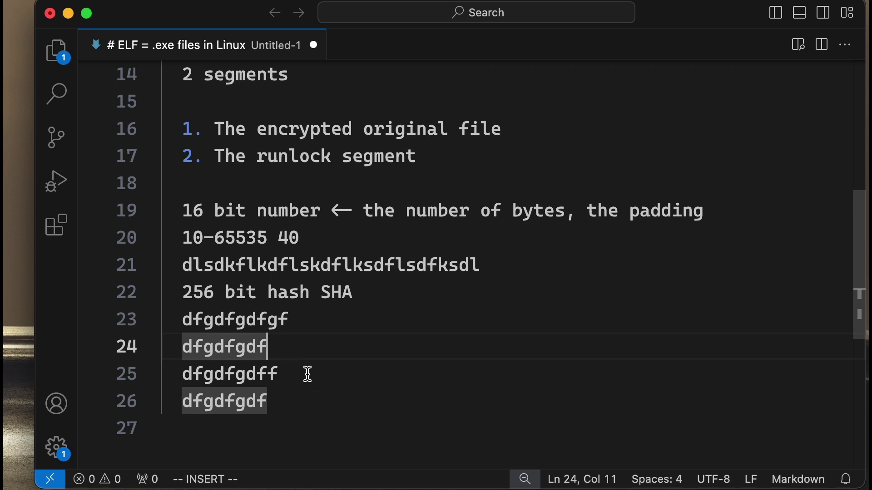
left_click(290, 401)
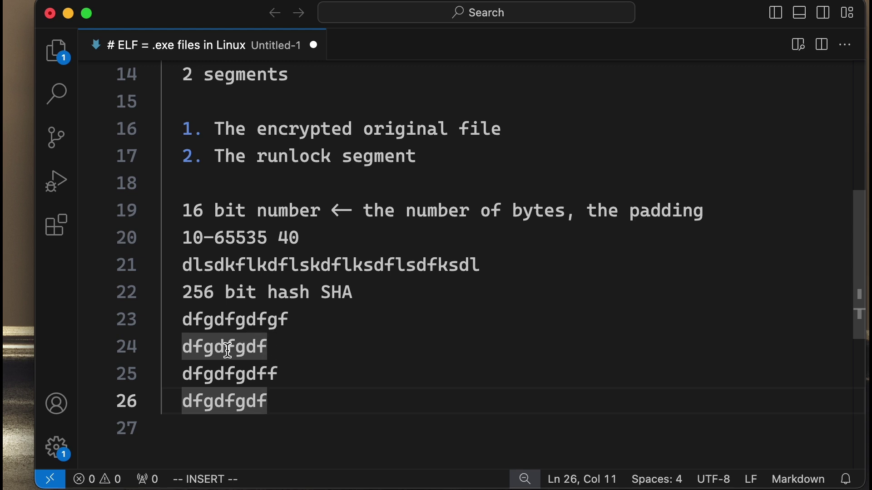
left_click_drag(224, 346, 240, 344)
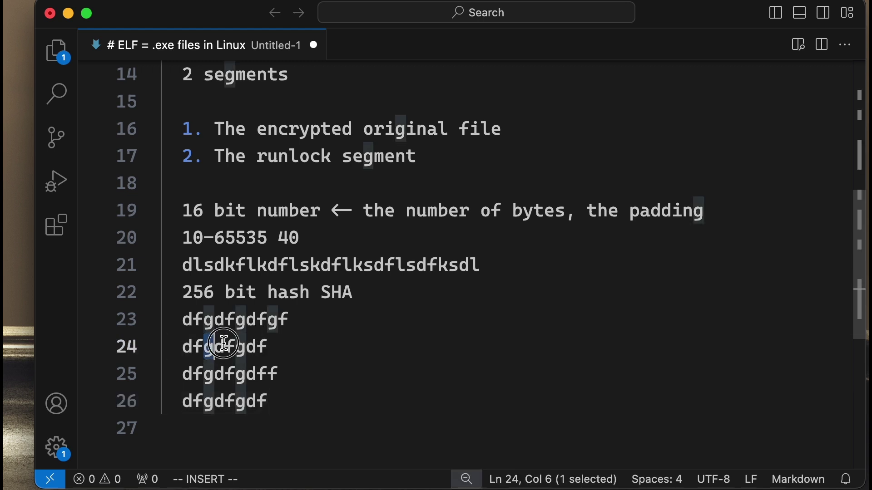
left_click(271, 347)
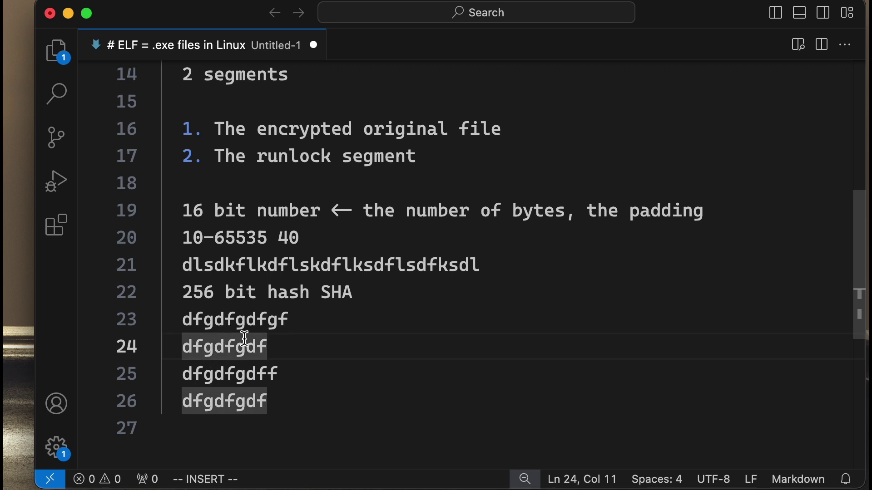
left_click(187, 295)
mouse_move(187, 295)
left_mouse_down()
mouse_move(367, 292)
mouse_move(286, 321)
left_mouse_up()
Recheck the 10-65535 range and random-bytes lines, then leave the caret below the four hash lines
left_click(235, 372)
left_click_drag(204, 346, 245, 347)
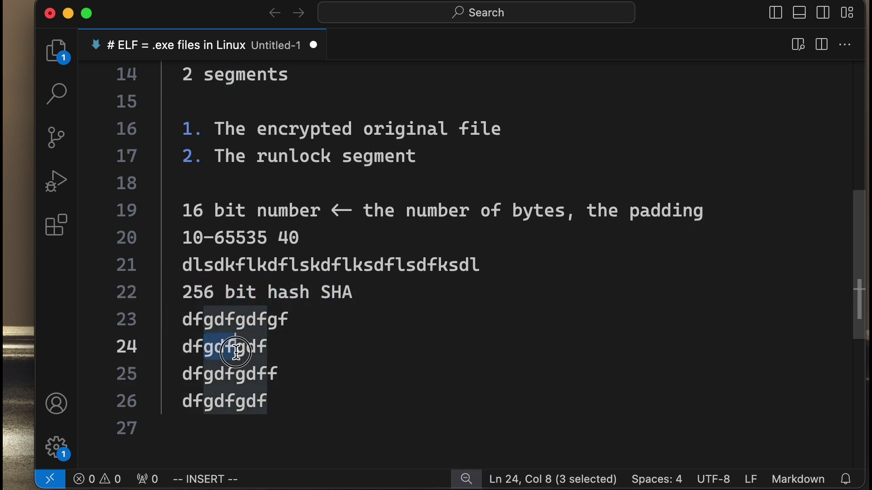
left_click(308, 388)
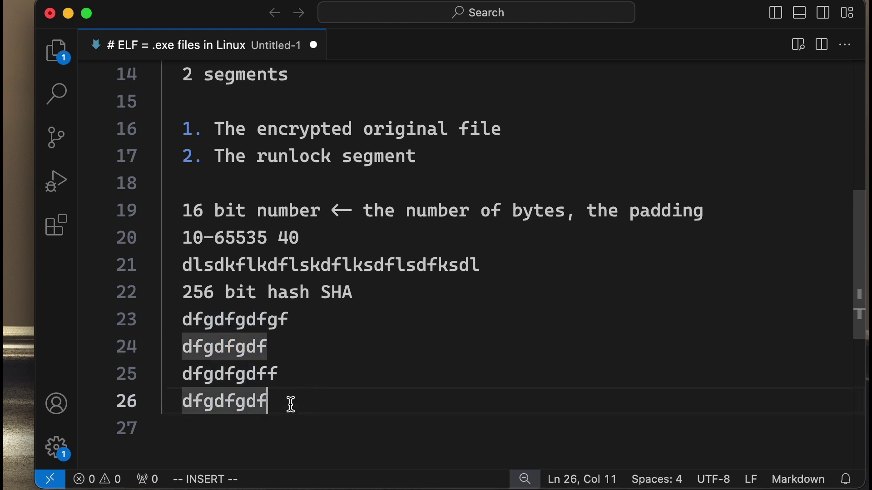
left_click(305, 417)
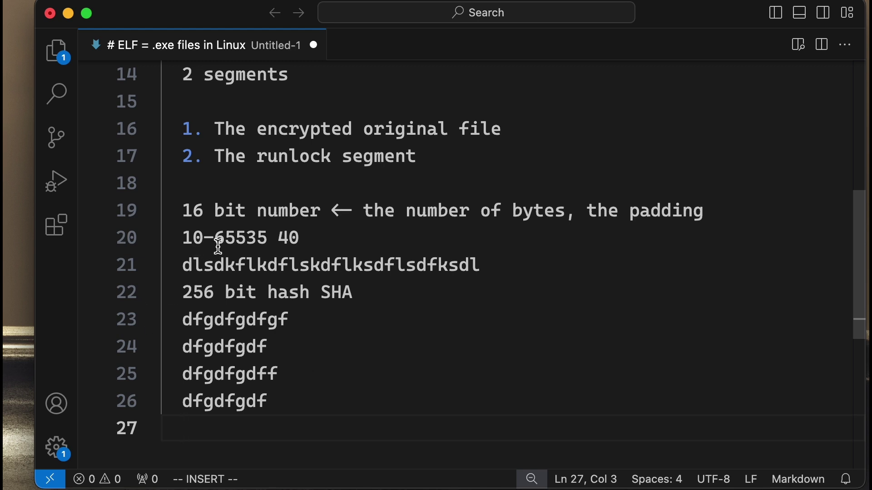
left_click_drag(178, 211, 732, 205)
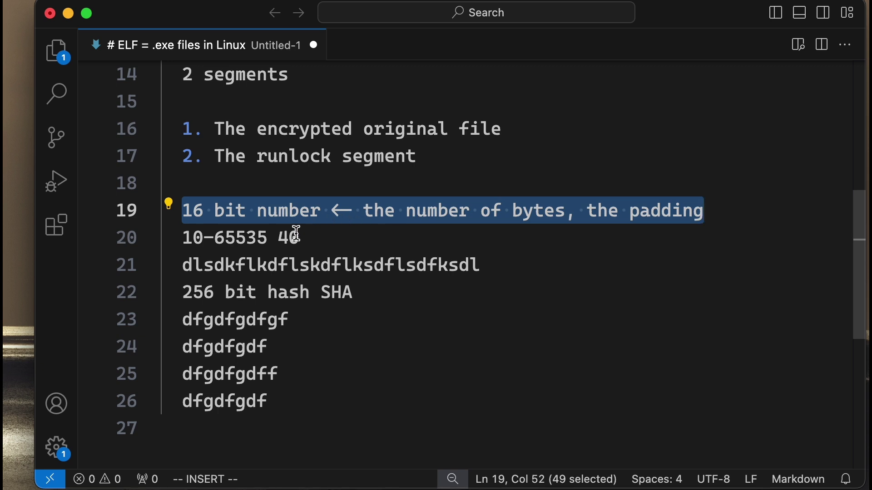
left_click(270, 237)
left_click(205, 238)
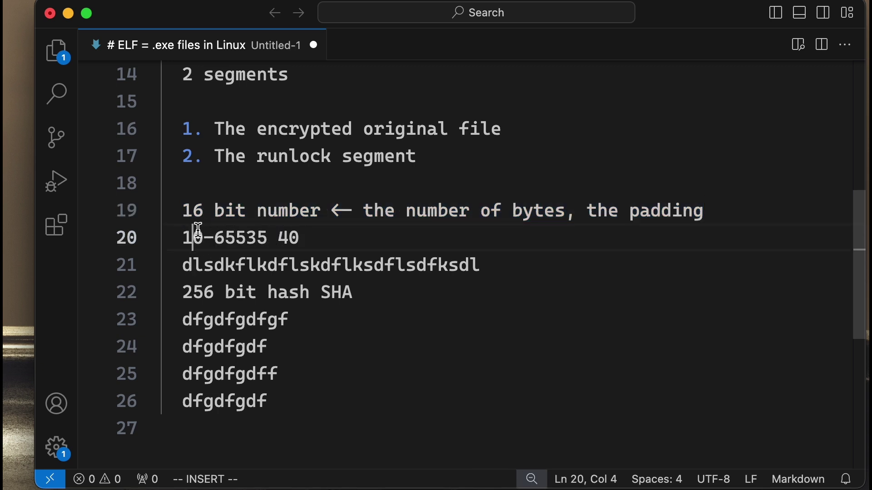
mouse_move(181, 293)
left_mouse_down()
mouse_move(411, 276)
mouse_move(368, 292)
left_mouse_up()
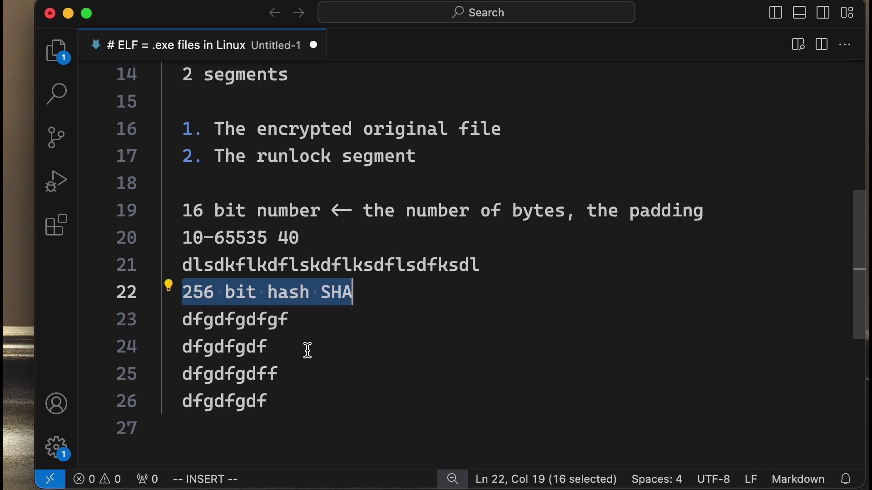
left_click(344, 320)
left_click_drag(358, 292, 173, 294)
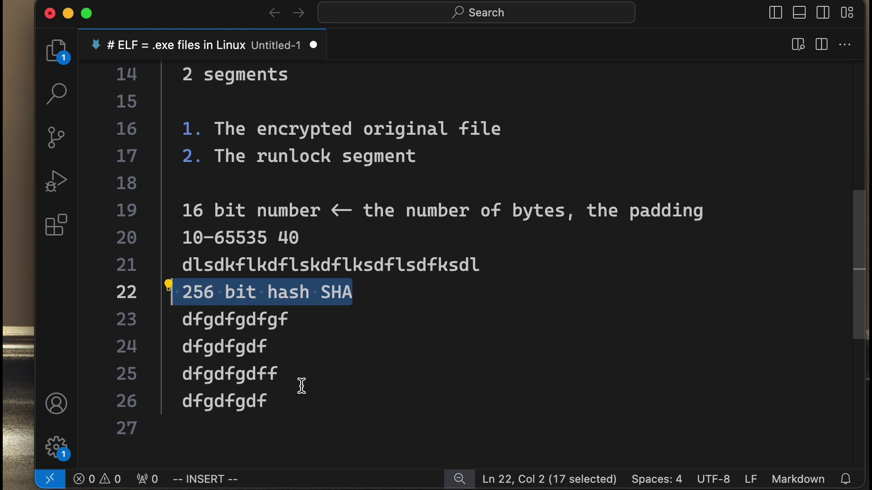
left_click(300, 440)
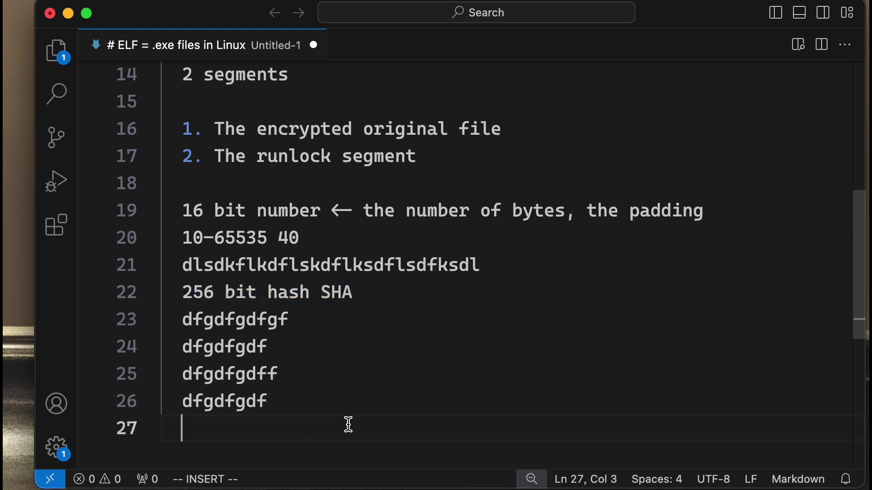
mouse_move(273, 403)
left_mouse_down()
mouse_move(178, 323)
mouse_move(327, 395)
left_mouse_up()
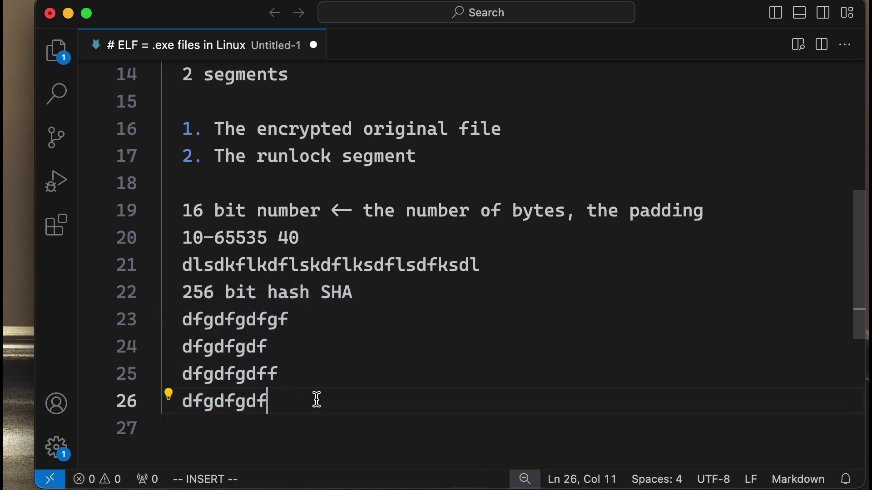
Write 'data then code' on line 28 beneath the hash lines, leaving blank lines after it
key("Return")
key("Return")
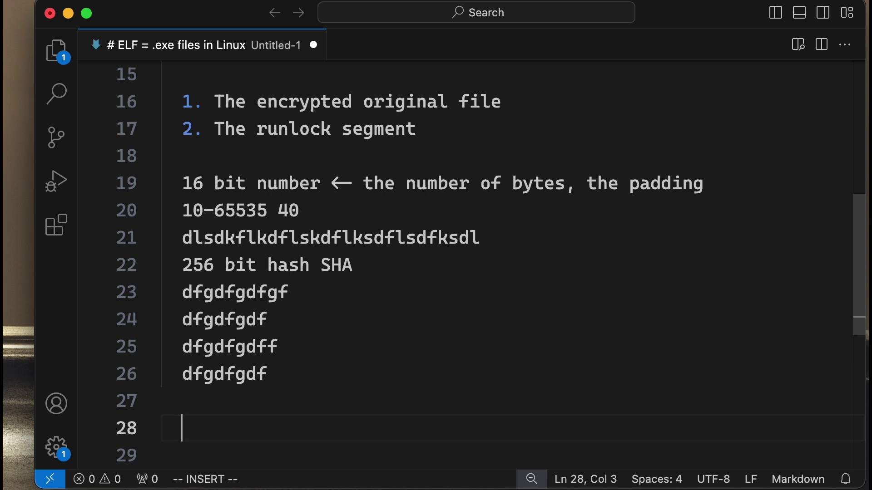
type("code")
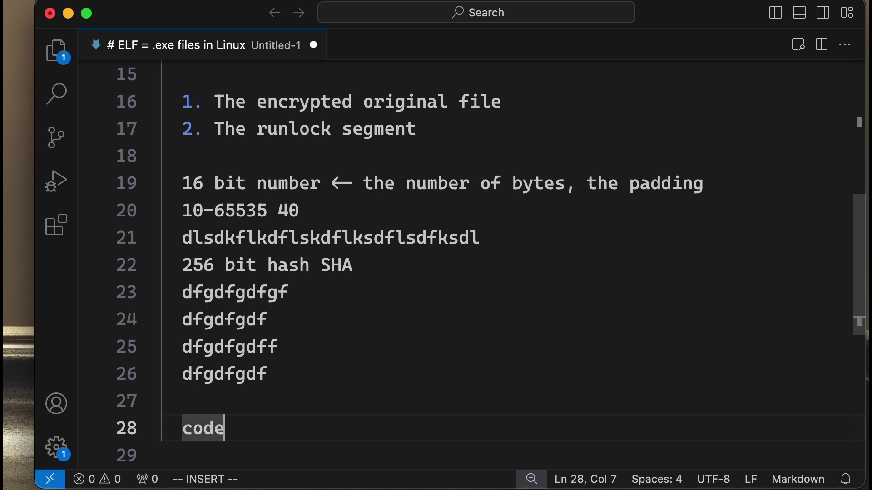
key("BackSpace")
key("BackSpace")
key("BackSpace")
key("BackSpace")
key("BackSpace")
type("data ")
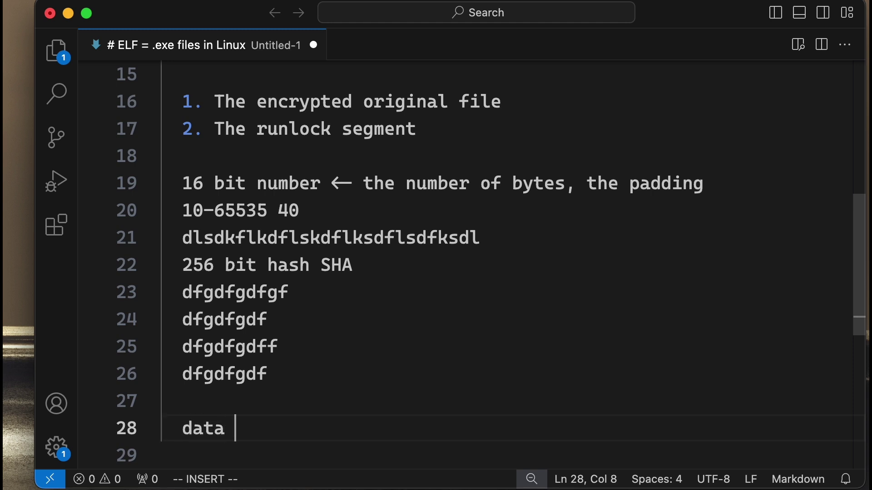
type("then code")
key("Return")
key("Return")
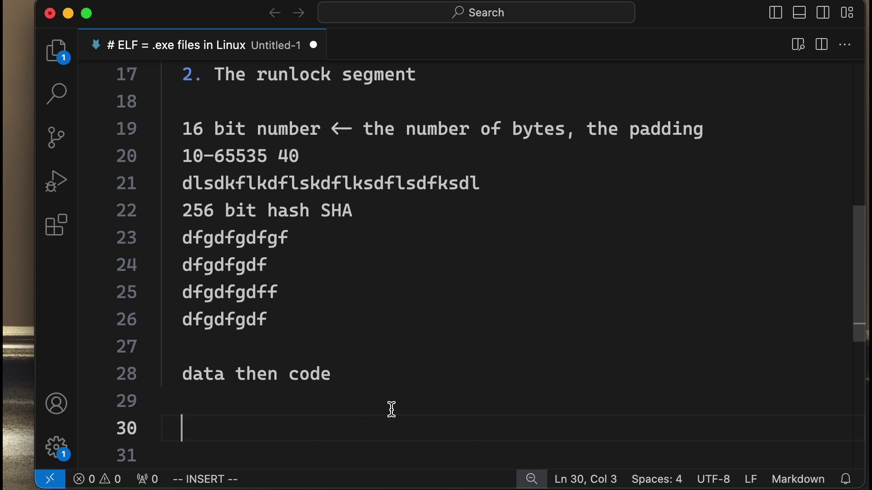
left_click_drag(331, 374, 290, 374)
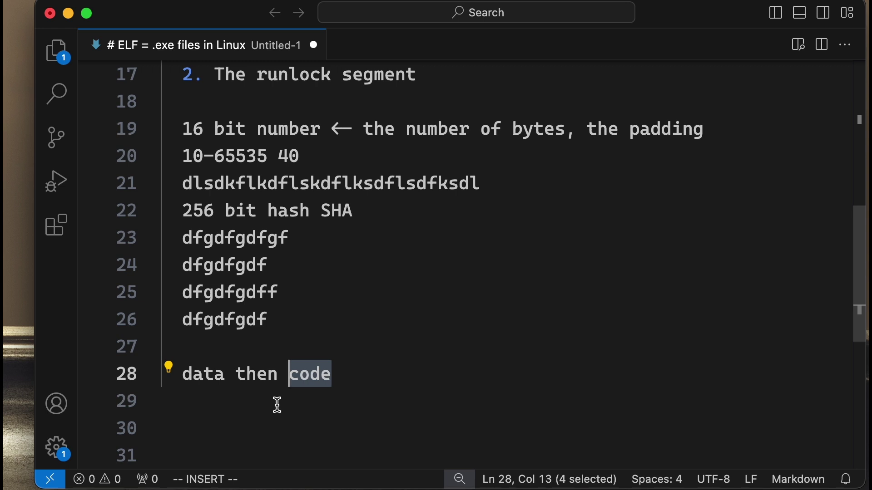
left_click(297, 431)
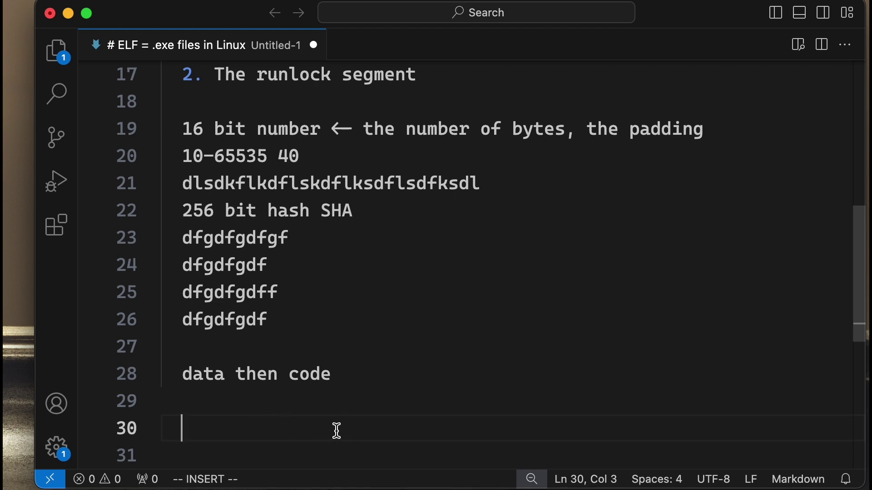
left_click(276, 431)
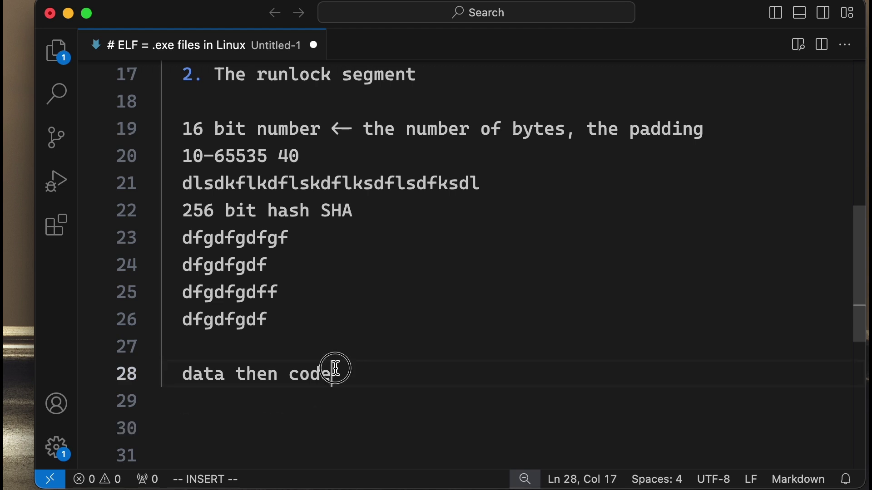
left_click_drag(332, 374, 286, 378)
left_click(301, 399)
left_click(317, 408)
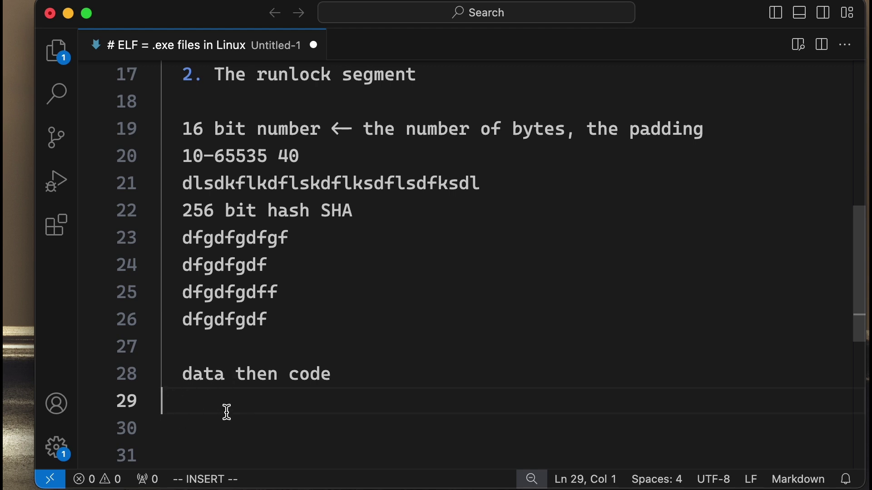
left_click(252, 431)
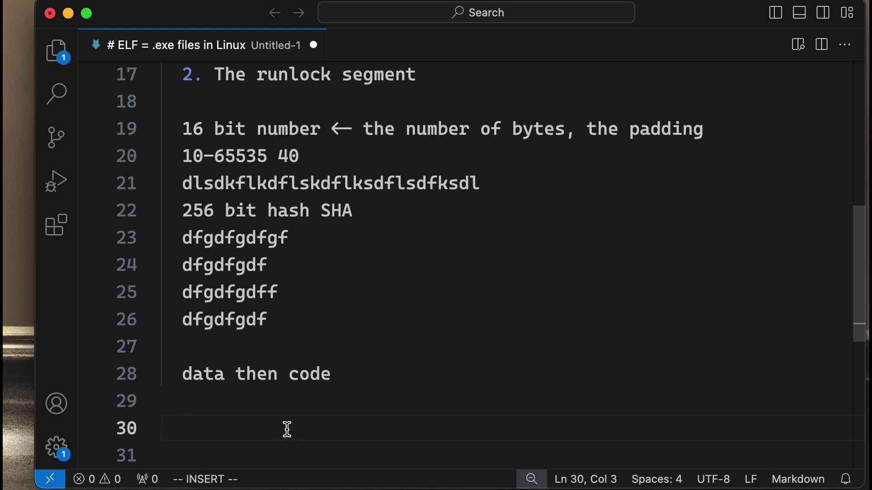
left_click(310, 374)
mouse_move(330, 375)
left_mouse_down()
mouse_move(302, 377)
mouse_move(280, 398)
left_mouse_up()
right_click(280, 395)
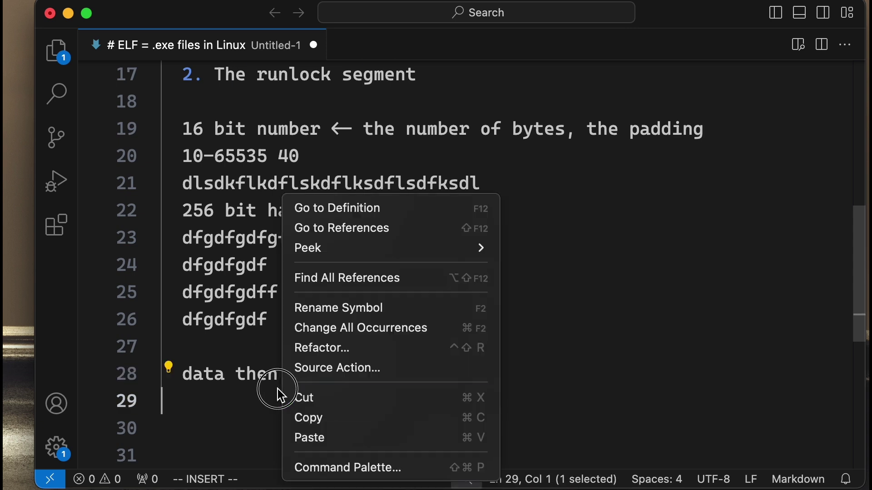
key("Escape")
left_click(300, 373)
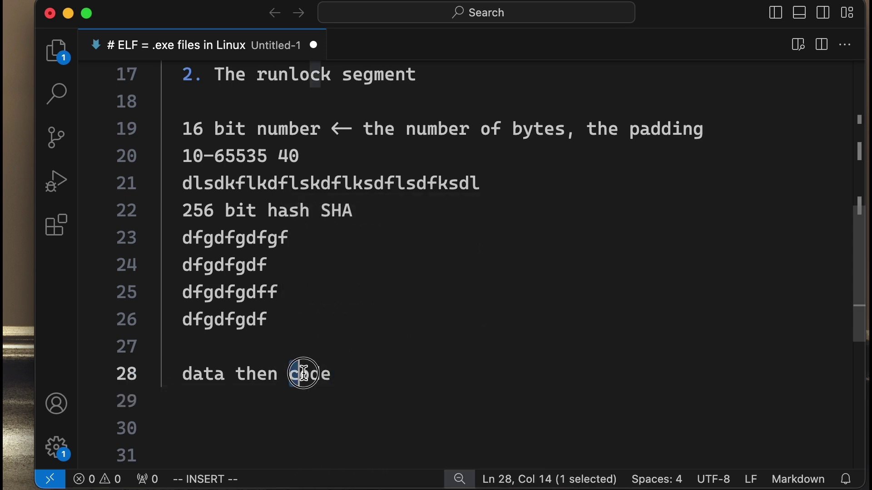
left_click_drag(291, 374, 337, 371)
left_click(338, 418)
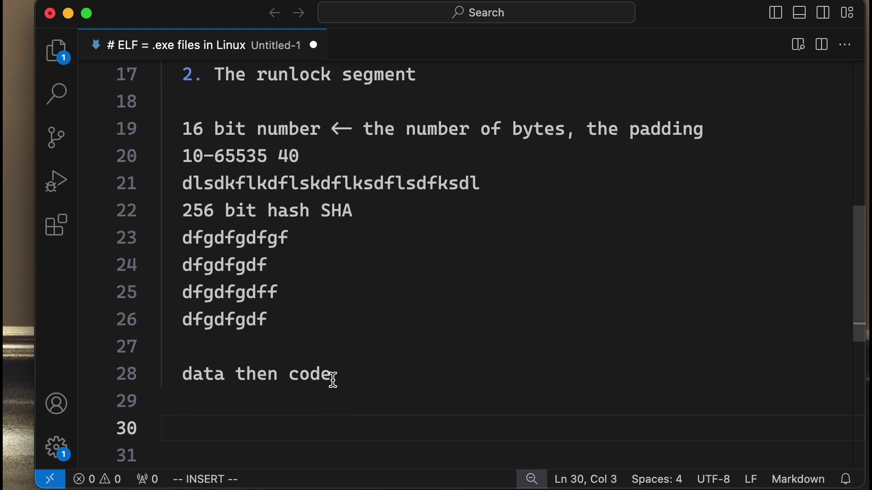
mouse_move(332, 374)
left_mouse_down()
mouse_move(291, 377)
mouse_move(344, 366)
left_mouse_up()
left_click(323, 403)
left_click(348, 400)
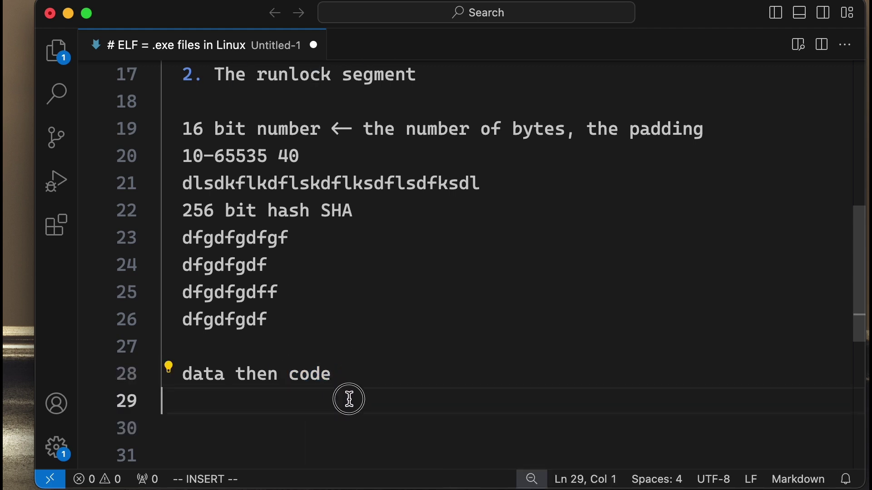
left_click(314, 450)
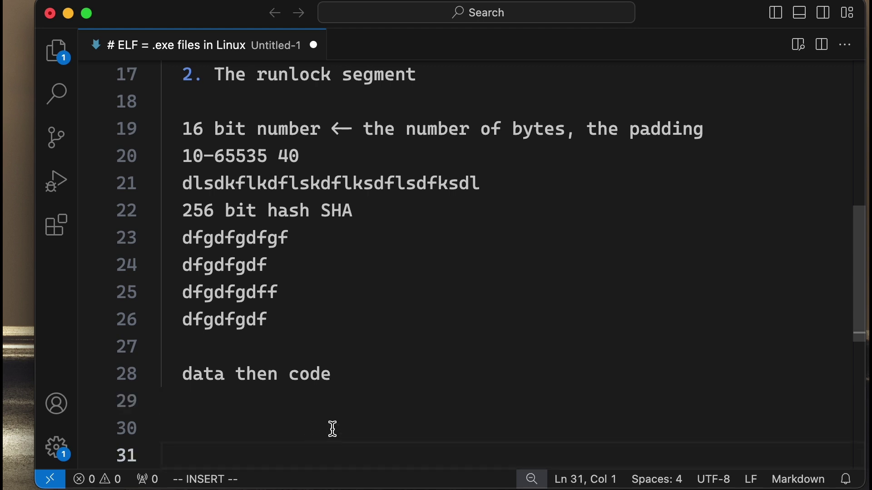